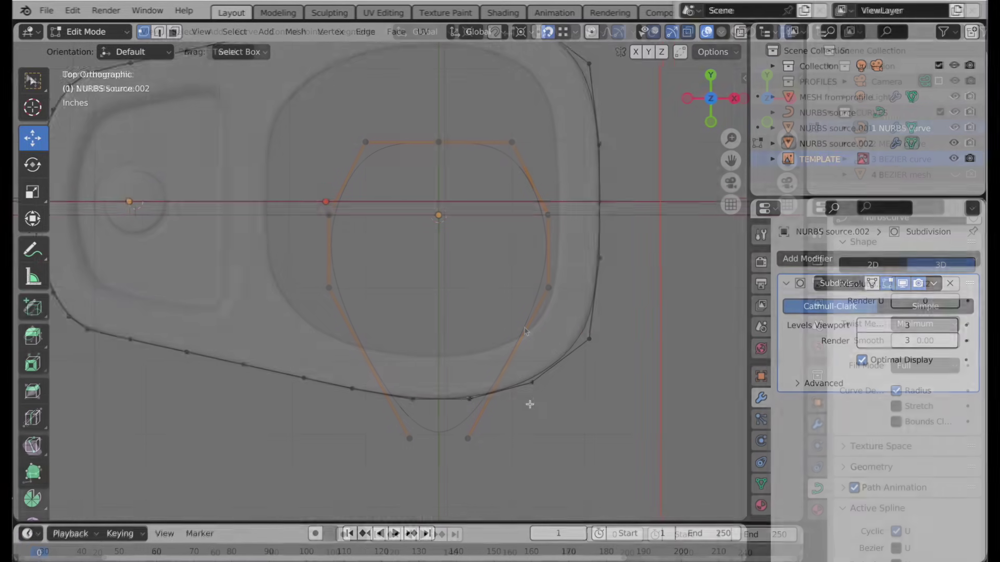
Zoom into the pick outline's lower-right bend and start moving one control point there
{"action": "scroll", "coordinate": [542, 383], "scroll_direction": "up", "scroll_amount": 3}
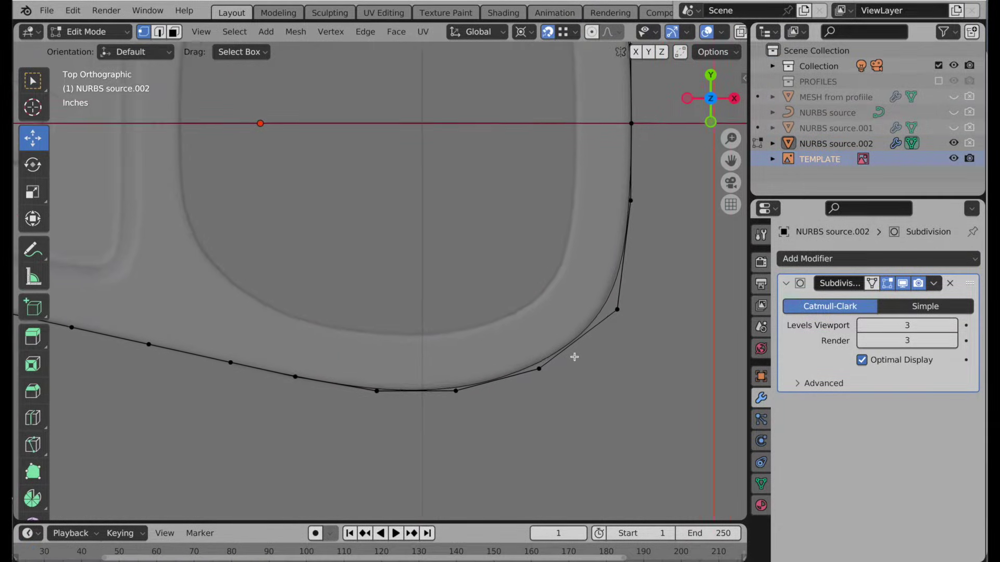
{"action": "scroll", "coordinate": [574, 357], "scroll_direction": "up", "scroll_amount": 5}
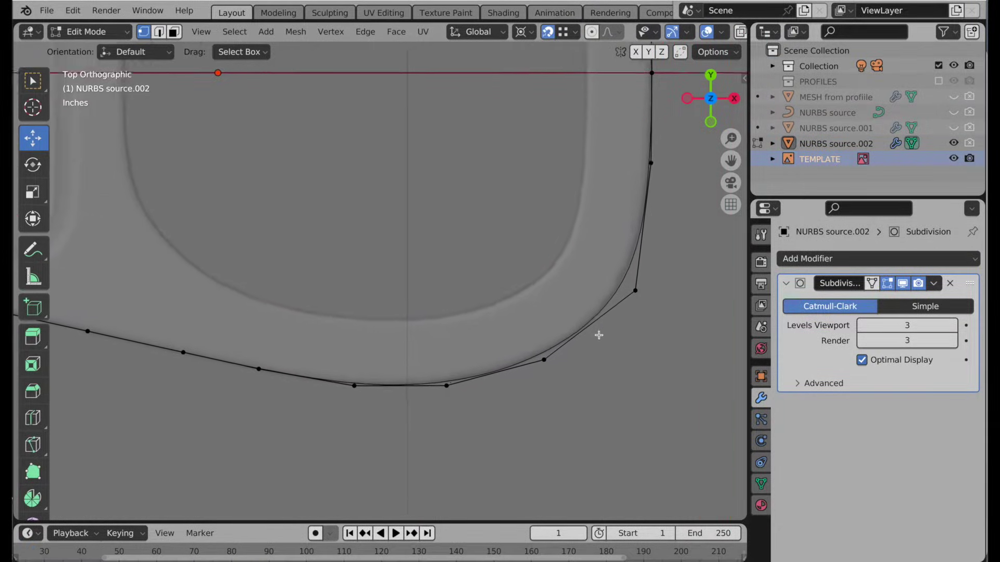
{"action": "middle_click_drag", "start_coordinate": [633, 285], "coordinate": [540, 375], "text": "shift"}
{"action": "left_click", "coordinate": [477, 401]}
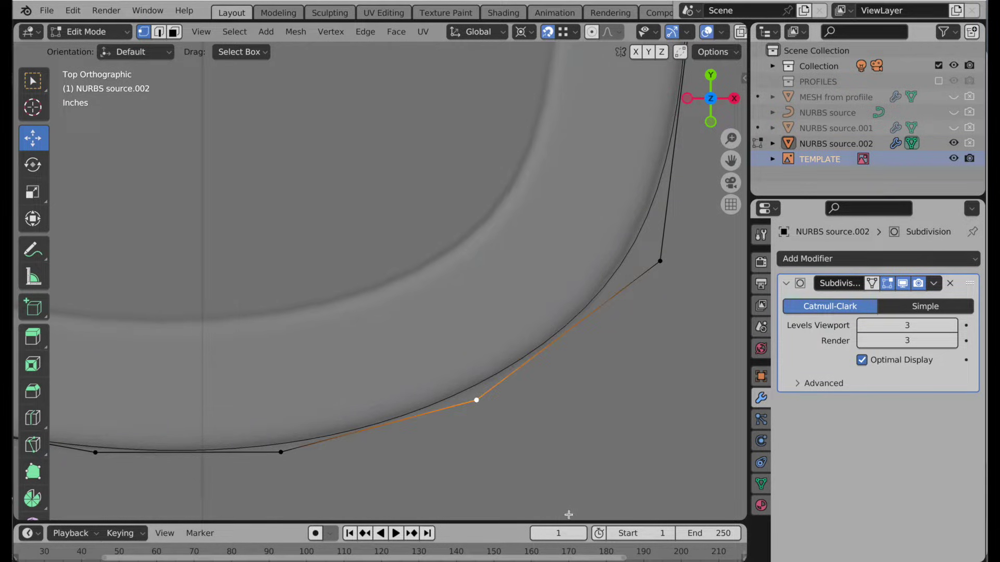
{"action": "key", "text": "g"}
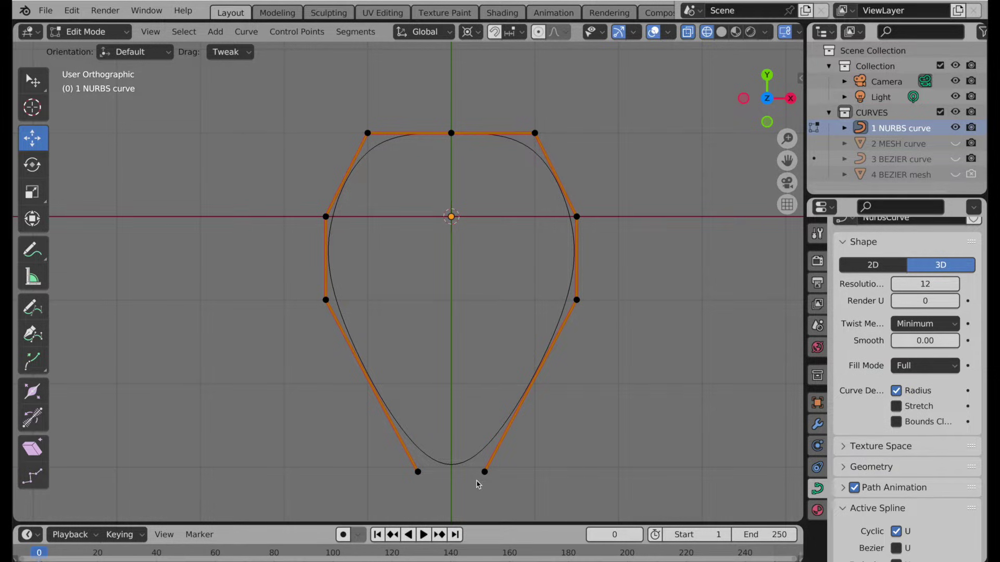
Exit Edit Mode on 1 NURBS curve and pan so the whole pick outline shows
{"action": "key", "text": "Tab"}
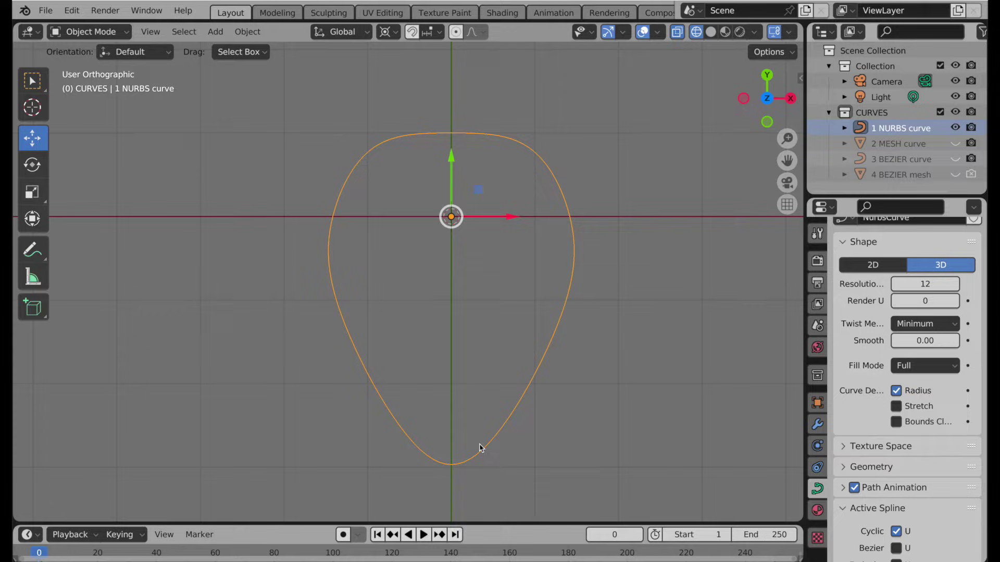
{"action": "middle_click_drag", "start_coordinate": [498, 371], "coordinate": [444, 496], "text": "shift"}
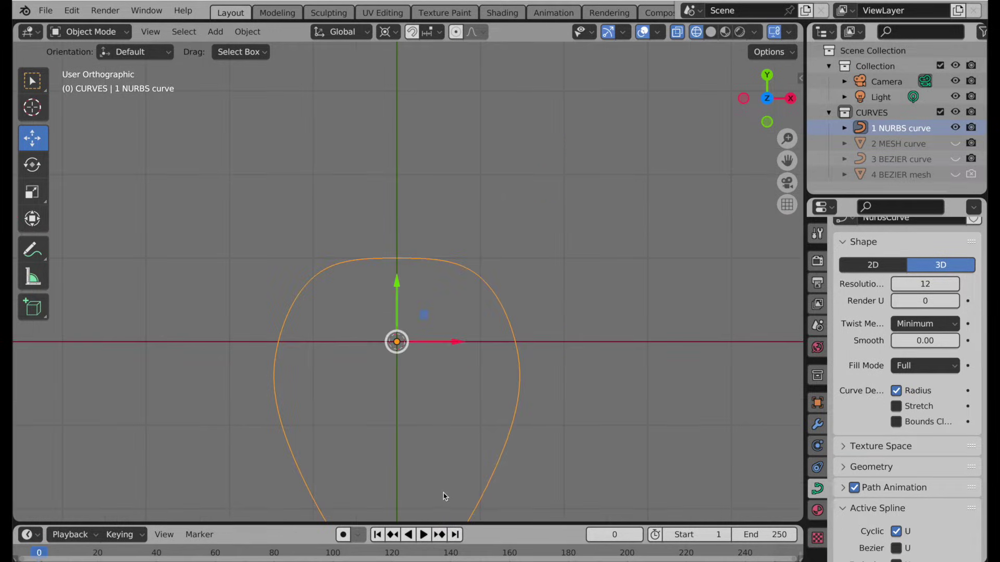
Hide 1 NURBS curve from viewport and render, then add a Point simple curve at the origin
{"action": "left_click", "coordinate": [955, 127]}
{"action": "left_click", "coordinate": [971, 128]}
{"action": "key", "text": "shift+a"}
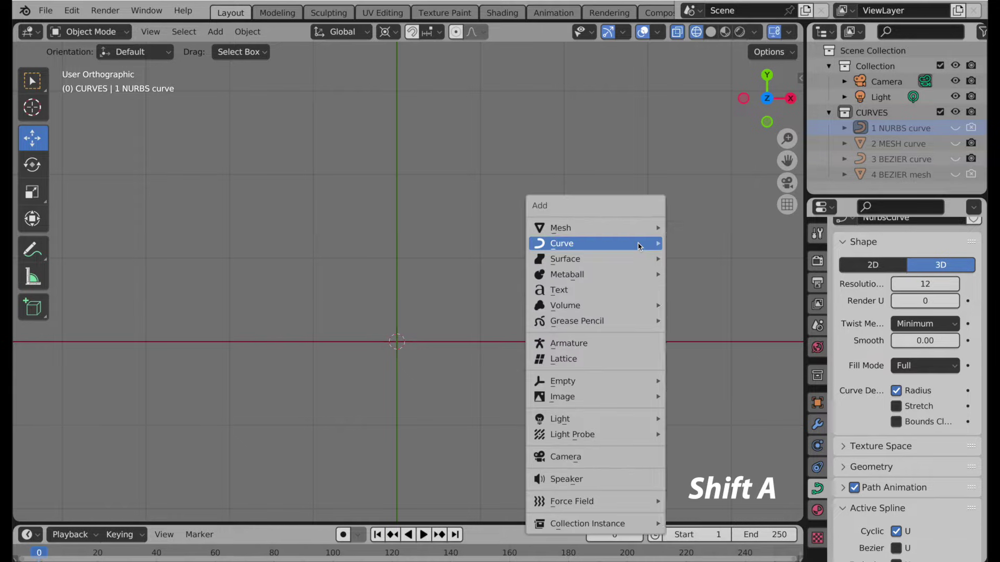
{"action": "mouse_move", "coordinate": [640, 246]}
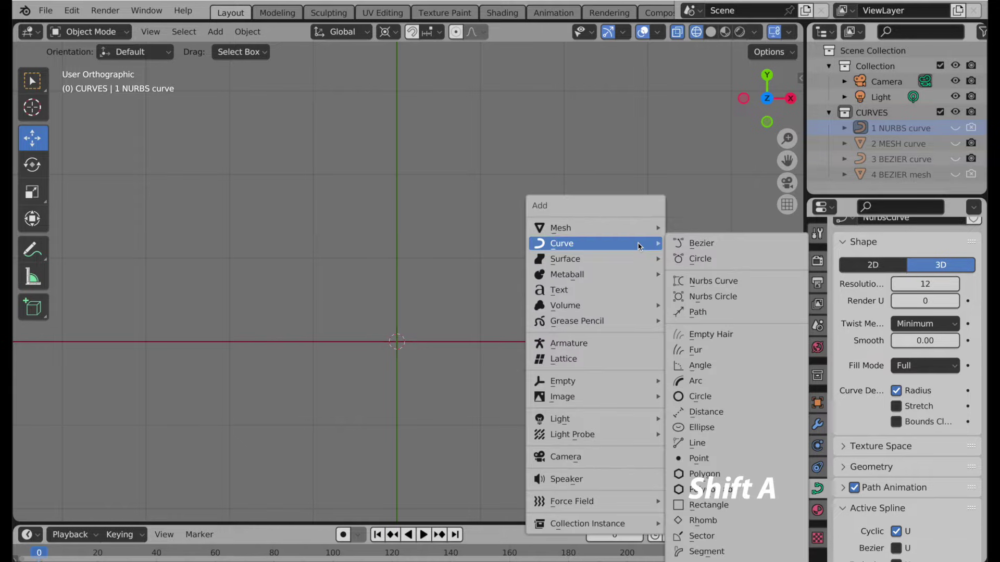
{"action": "left_click", "coordinate": [699, 458]}
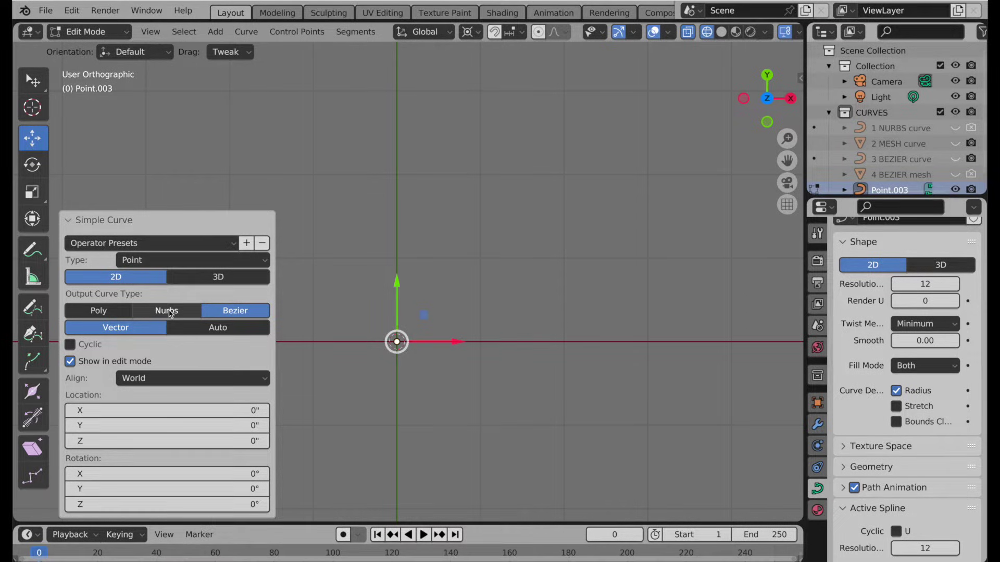
Set the Simple Curve's Output Curve Type to Nurbs
{"action": "left_click", "coordinate": [170, 312]}
{"action": "middle_click_drag", "start_coordinate": [451, 375], "coordinate": [441, 398], "text": "shift"}
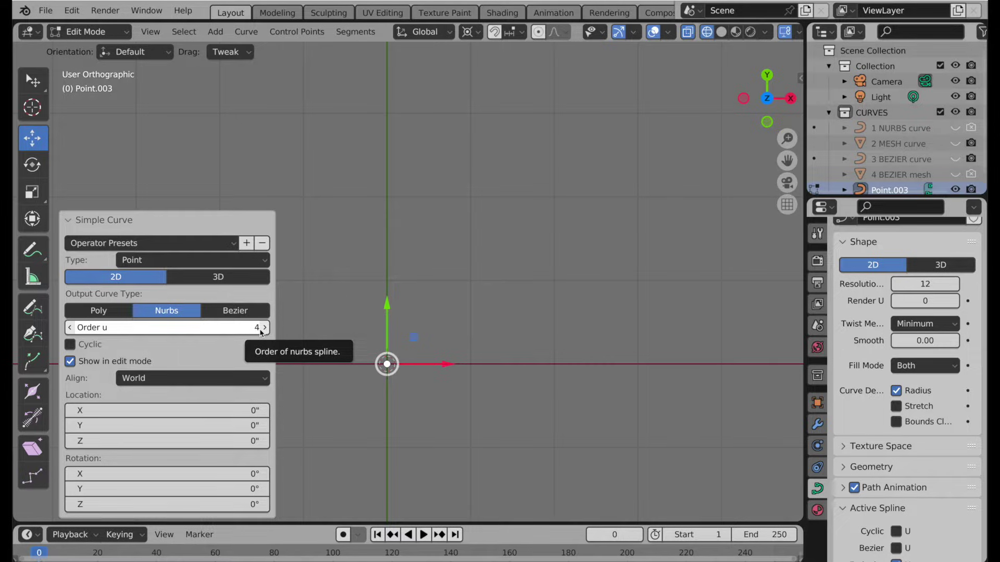
Extrude six points from the origin, tracing up the left, over the top and down the right
{"action": "left_click", "coordinate": [69, 222]}
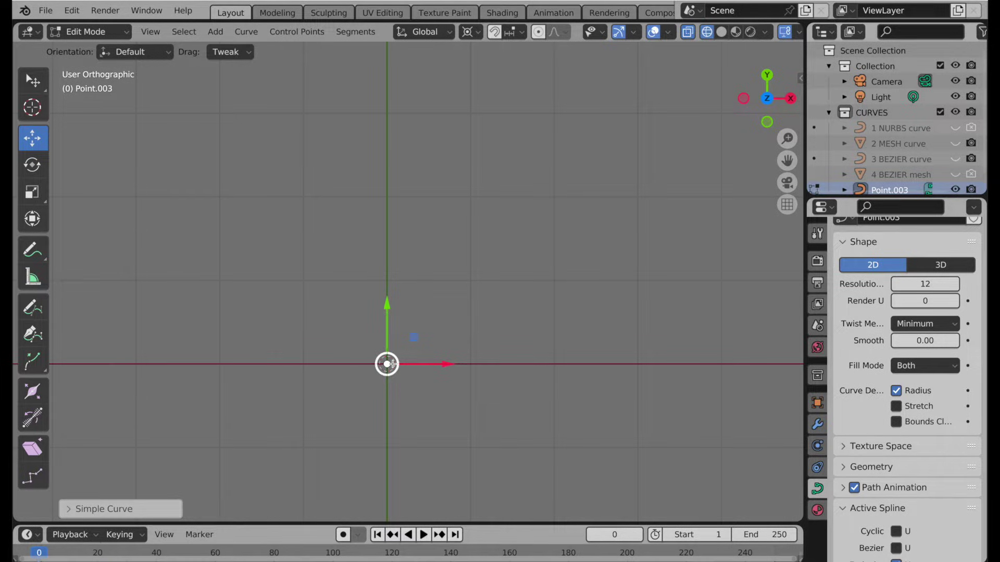
{"action": "key", "text": "e"}
{"action": "left_click", "coordinate": [255, 279]}
{"action": "key", "text": "e"}
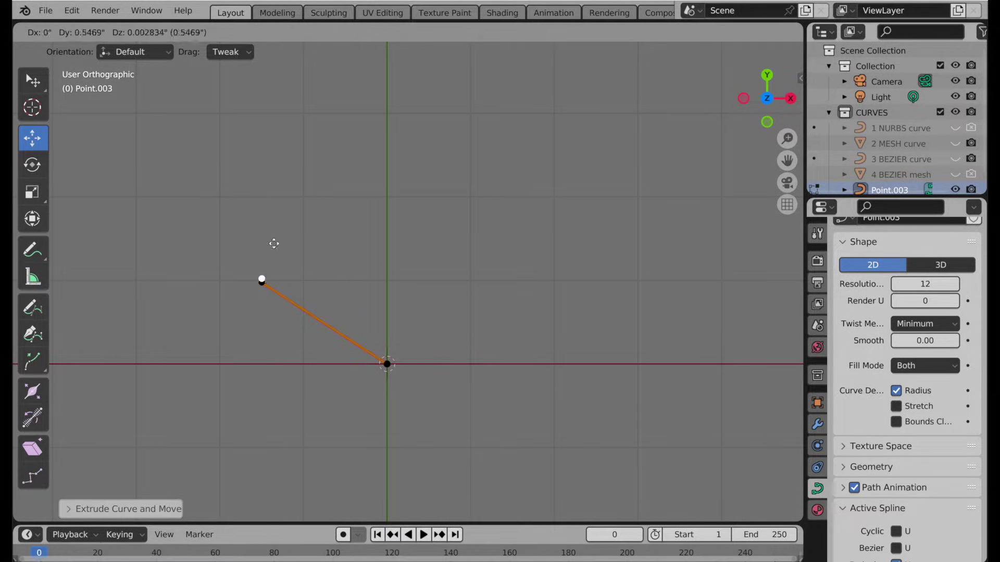
{"action": "left_click", "coordinate": [293, 163]}
{"action": "key", "text": "e"}
{"action": "left_click", "coordinate": [407, 106]}
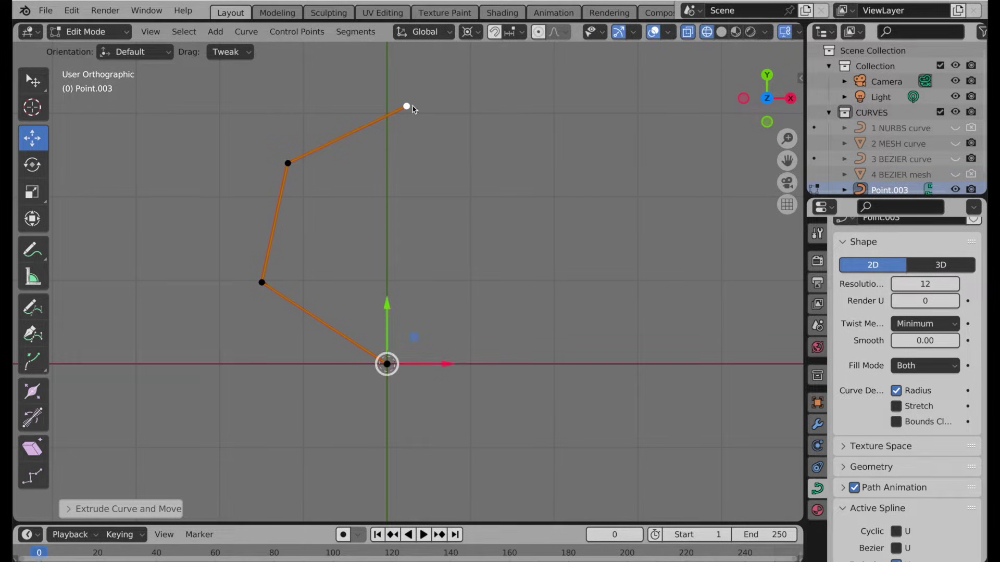
{"action": "key", "text": "e"}
{"action": "left_click", "coordinate": [542, 153]}
{"action": "key", "text": "e"}
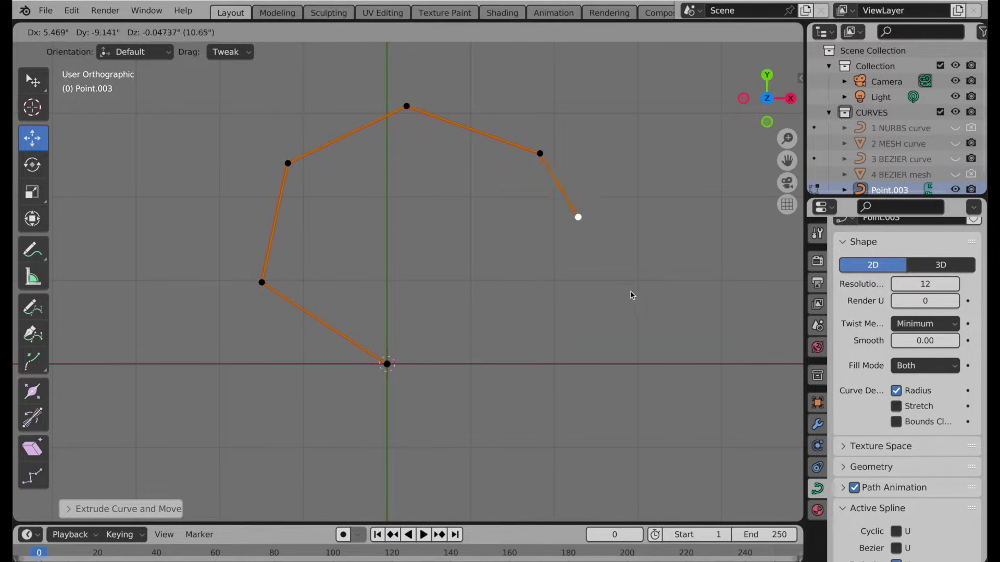
{"action": "left_click", "coordinate": [703, 301]}
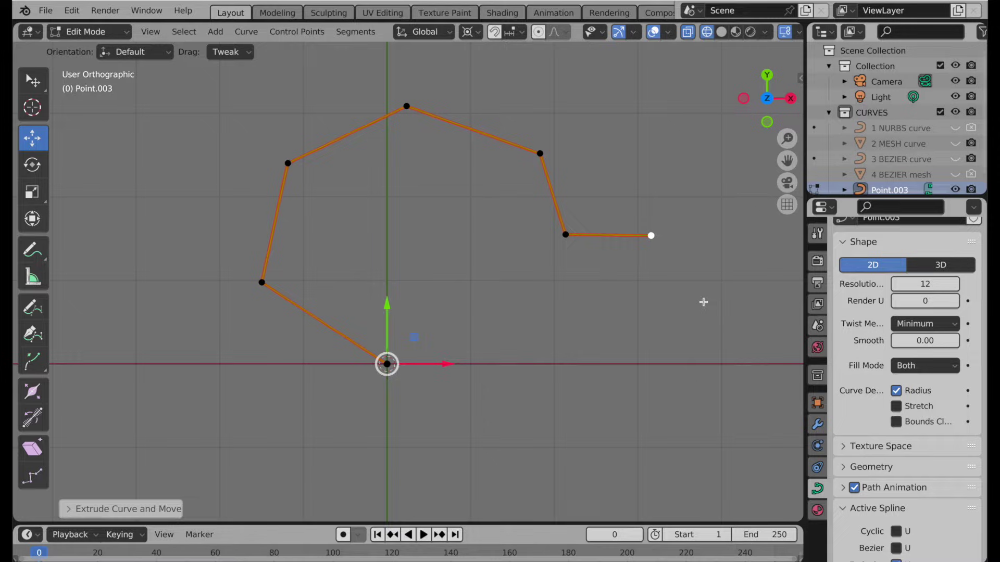
{"action": "key", "text": "e"}
{"action": "left_click", "coordinate": [720, 381]}
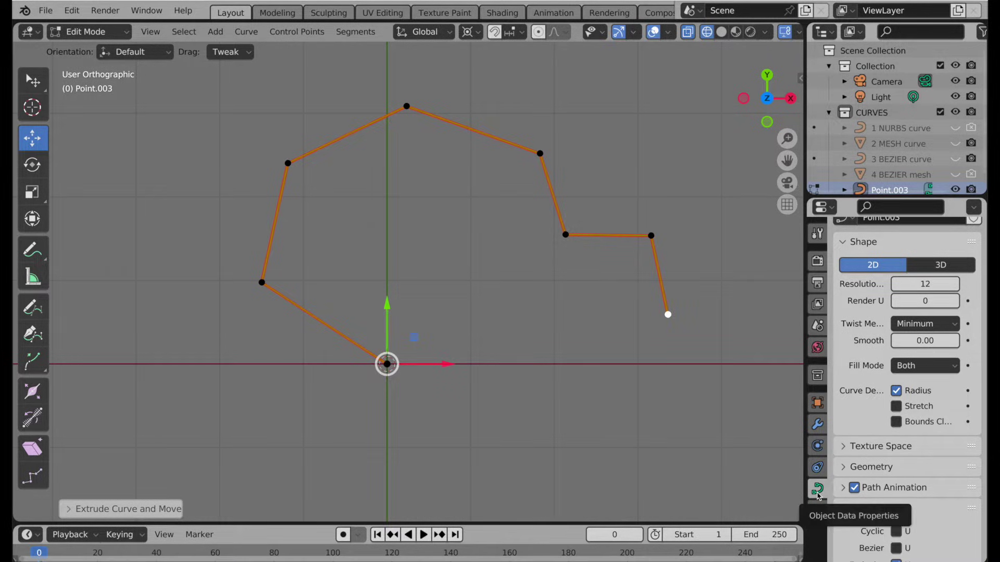
Set the Active Spline's Order U from 2 to 4
{"action": "scroll", "coordinate": [879, 495], "scroll_direction": "down", "scroll_amount": 3}
{"action": "scroll", "coordinate": [880, 495], "scroll_direction": "down", "scroll_amount": 3}
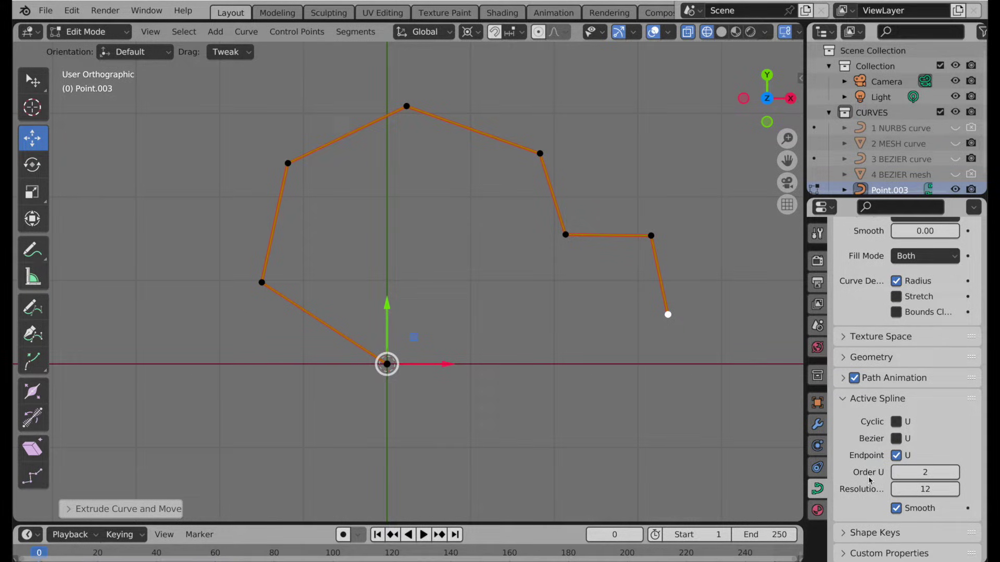
{"action": "left_click", "coordinate": [919, 474]}
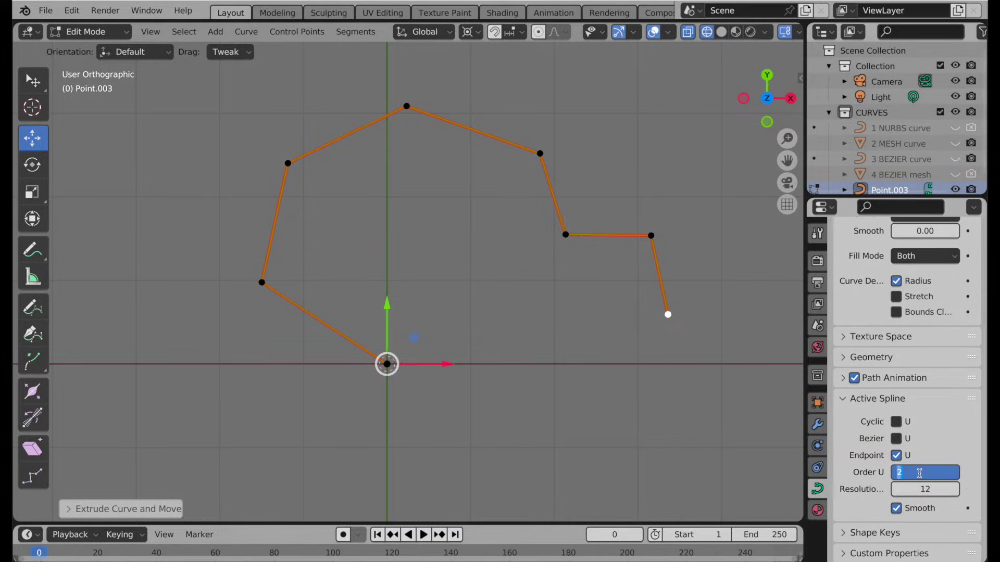
{"action": "key", "text": "Return"}
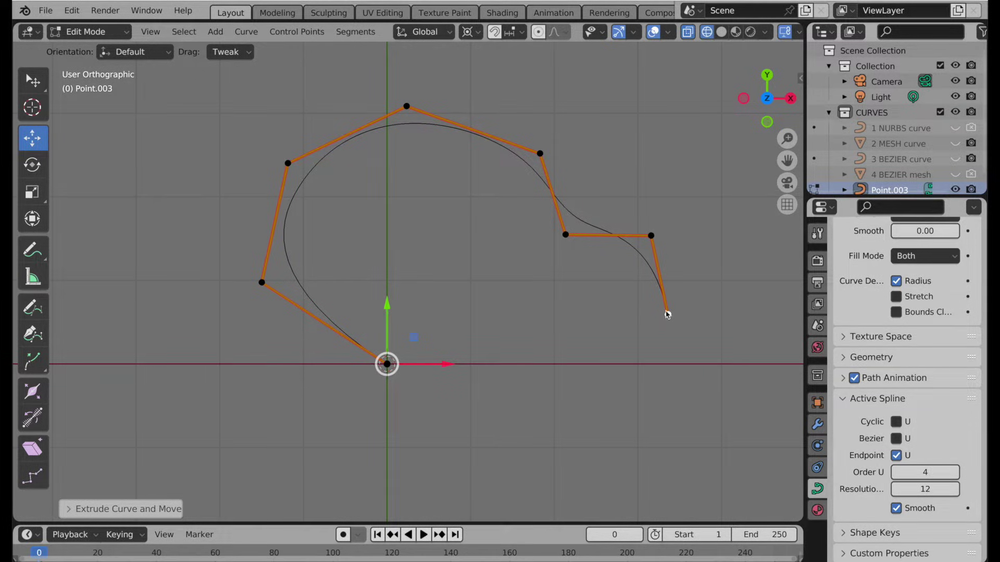
Extrude three more points around the bottom, ending at the lower left
{"action": "key", "text": "e"}
{"action": "left_click", "coordinate": [581, 407]}
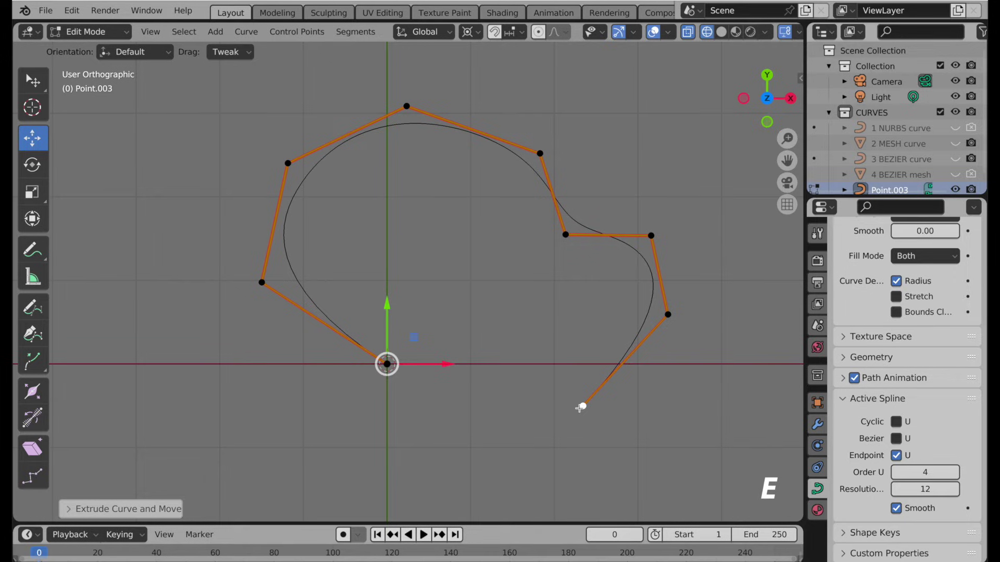
{"action": "key", "text": "e"}
{"action": "left_click", "coordinate": [453, 456]}
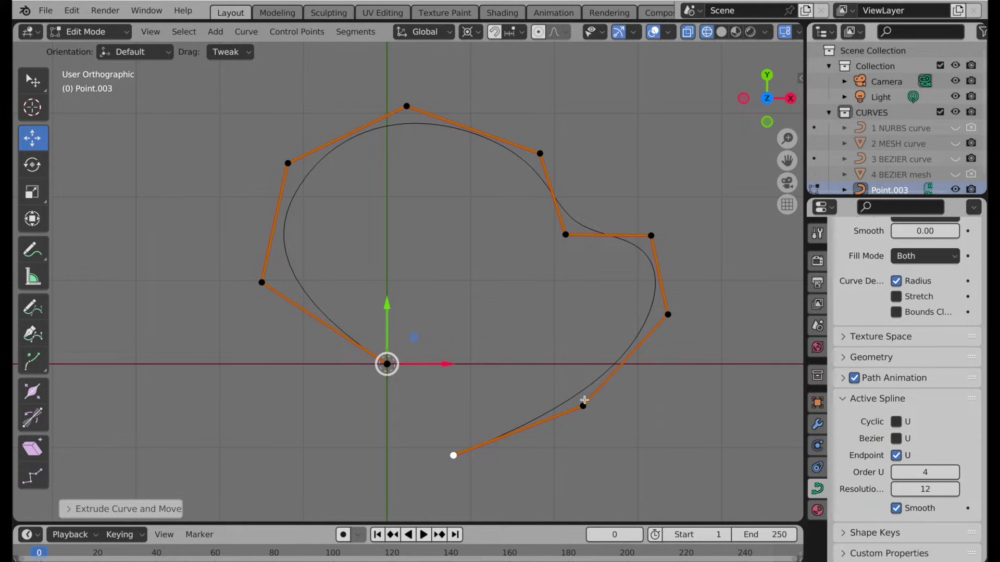
{"action": "key", "text": "e"}
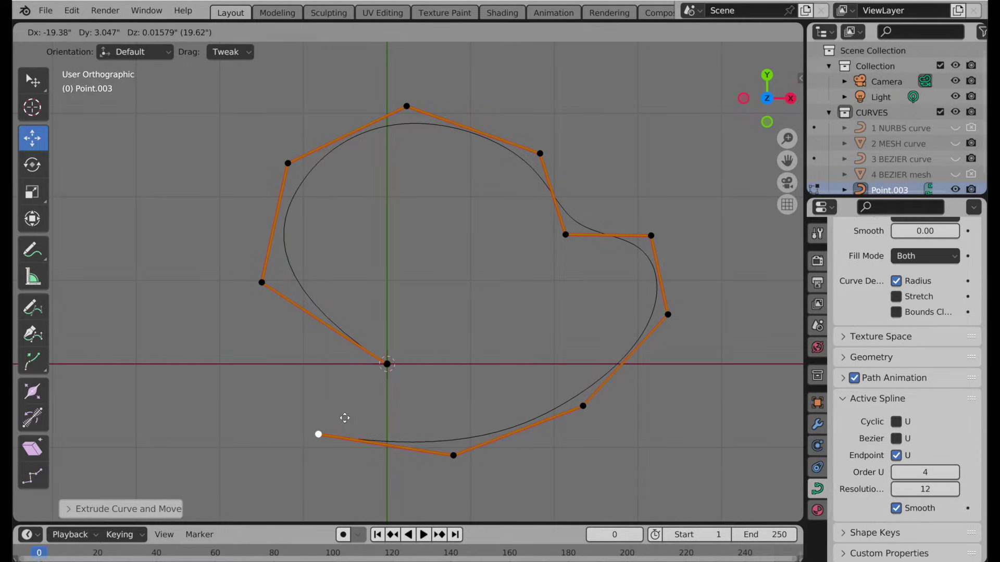
{"action": "left_click", "coordinate": [339, 416]}
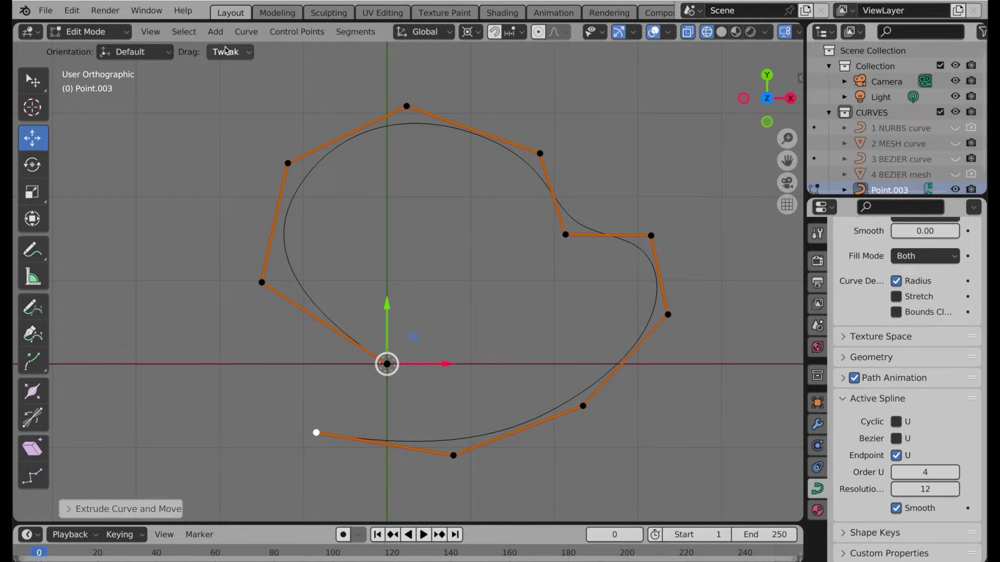
Drag the upper-left, top, upper-right, notch and lower-right control points to refine the pick shape
{"action": "left_click", "coordinate": [286, 163]}
{"action": "left_click_drag", "start_coordinate": [277, 168], "coordinate": [266, 141]}
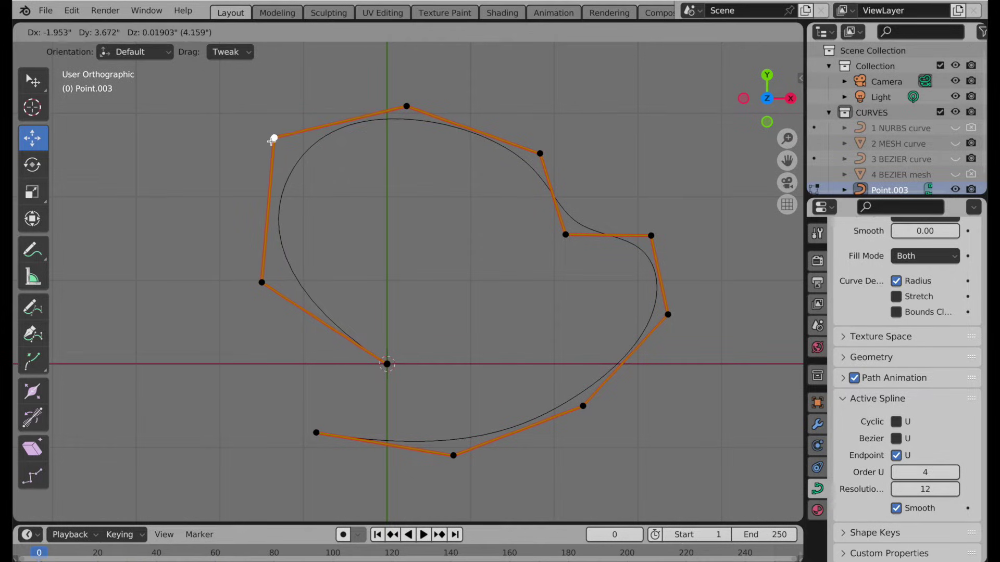
{"action": "left_click", "coordinate": [408, 104]}
{"action": "left_click_drag", "start_coordinate": [409, 101], "coordinate": [413, 84]}
{"action": "left_click", "coordinate": [541, 152]}
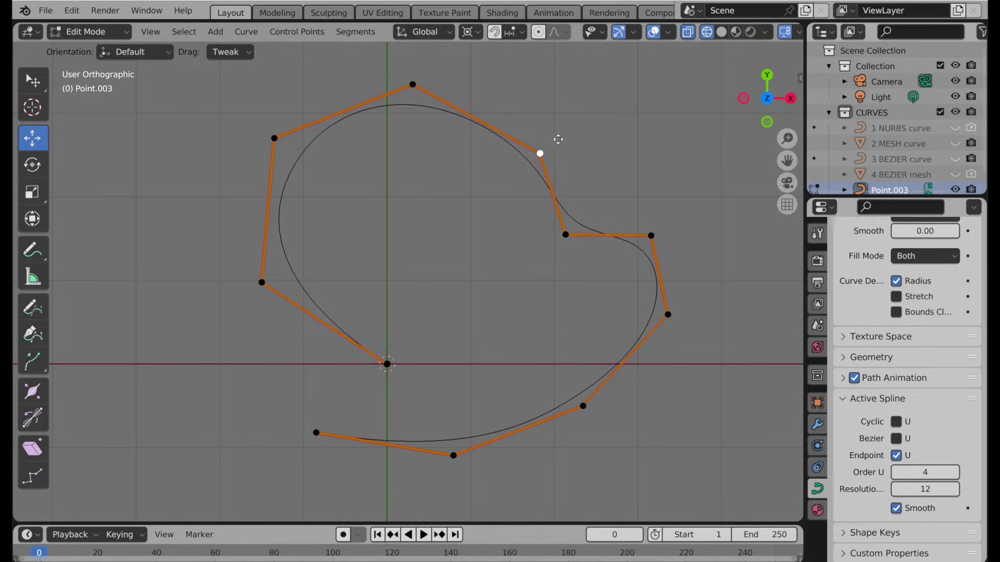
{"action": "left_click_drag", "start_coordinate": [540, 152], "coordinate": [555, 141]}
{"action": "left_click_drag", "start_coordinate": [565, 235], "coordinate": [549, 253]}
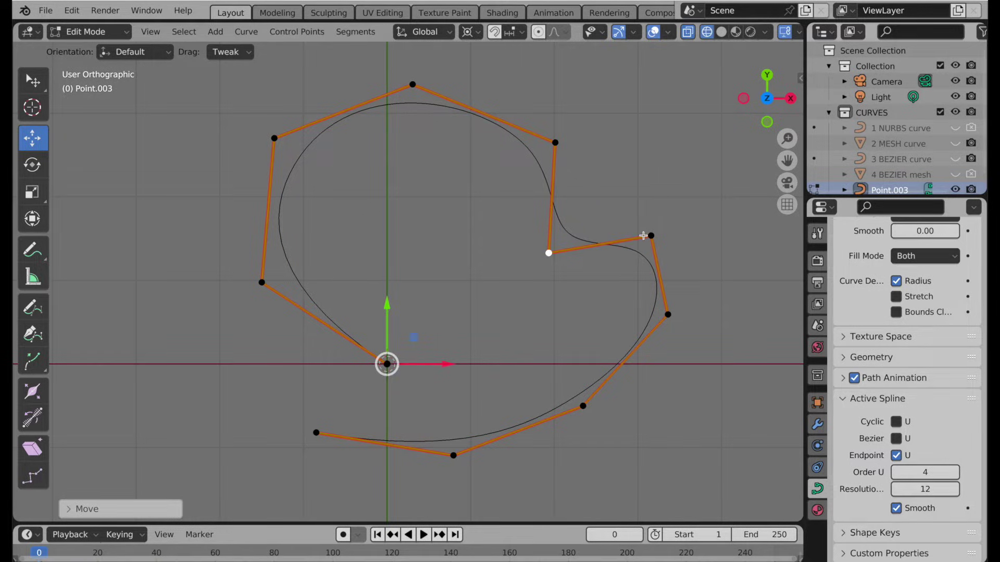
{"action": "left_click", "coordinate": [651, 235]}
{"action": "left_click_drag", "start_coordinate": [651, 235], "coordinate": [628, 260]}
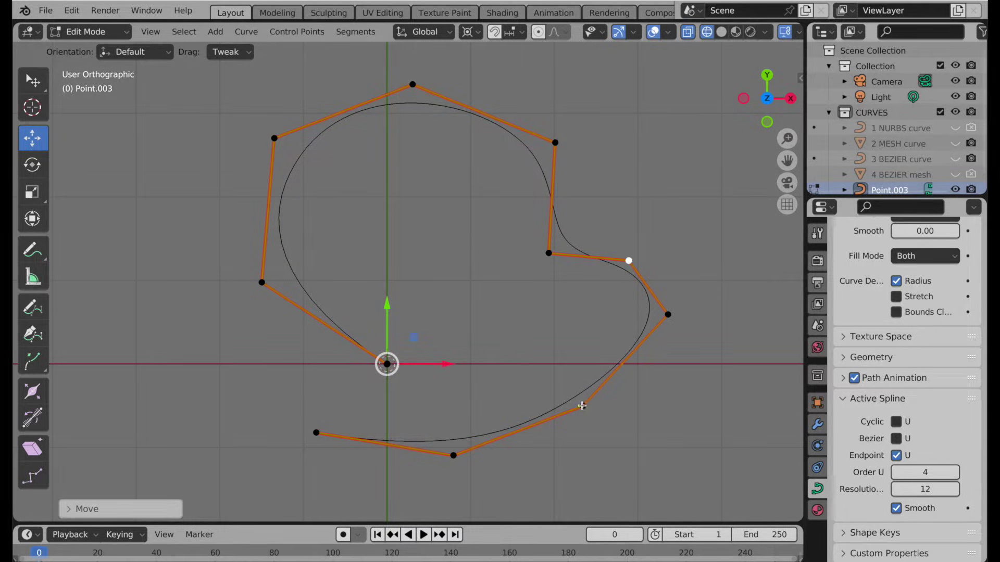
{"action": "left_click_drag", "start_coordinate": [589, 403], "coordinate": [630, 377]}
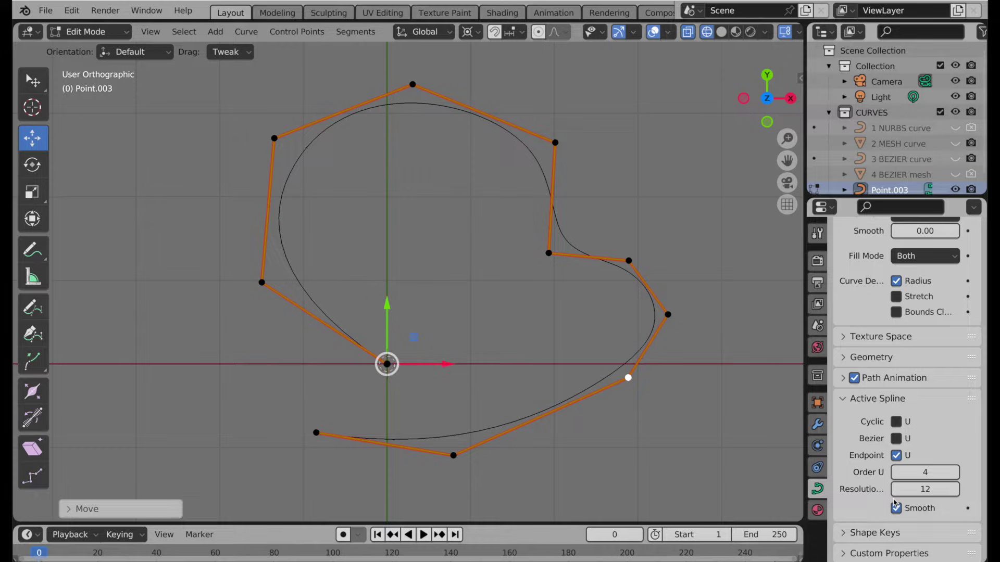
Make the spline cyclic, turn Endpoint U off, and set Fill Mode to None
{"action": "left_click", "coordinate": [896, 421]}
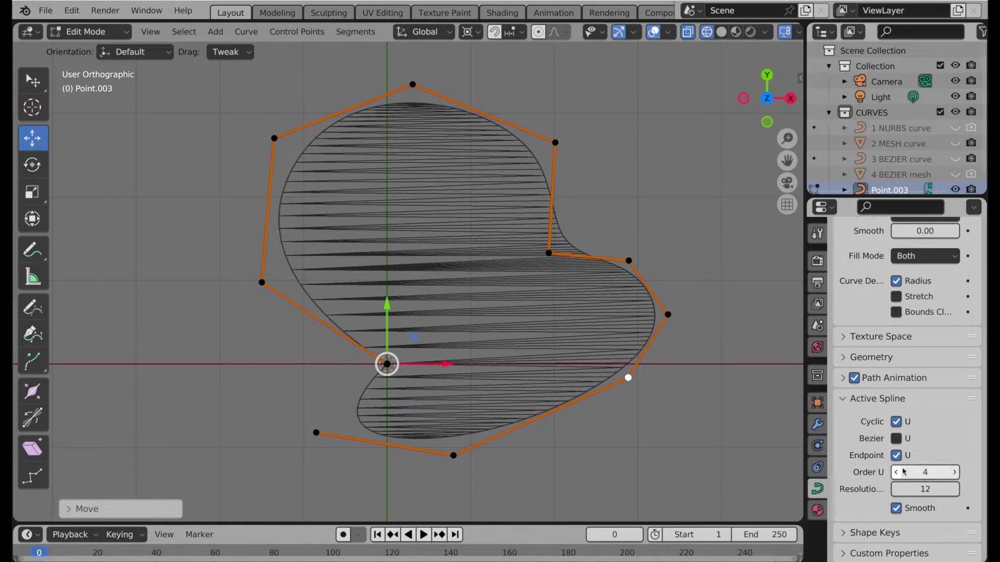
{"action": "left_click", "coordinate": [896, 456]}
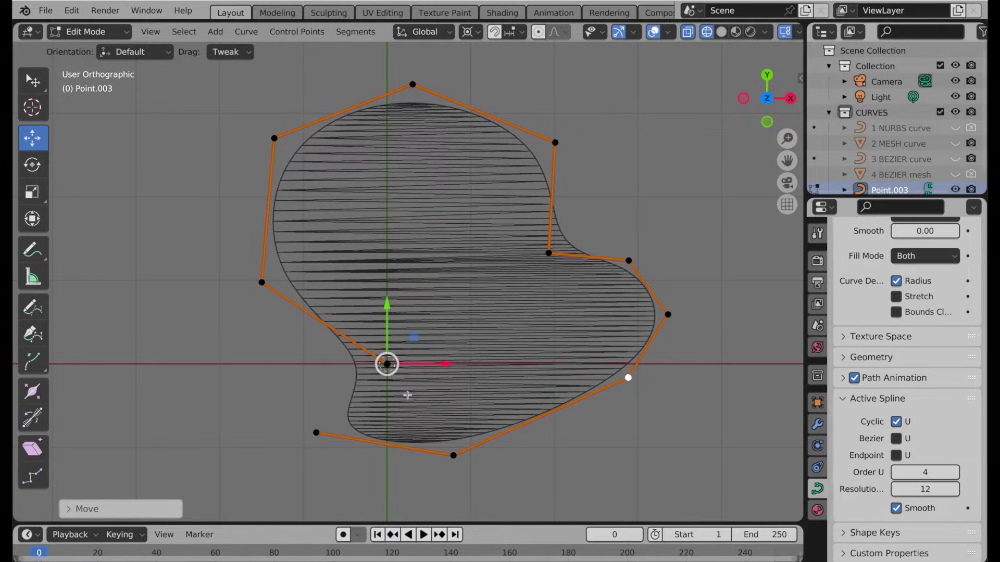
{"action": "left_click", "coordinate": [911, 259]}
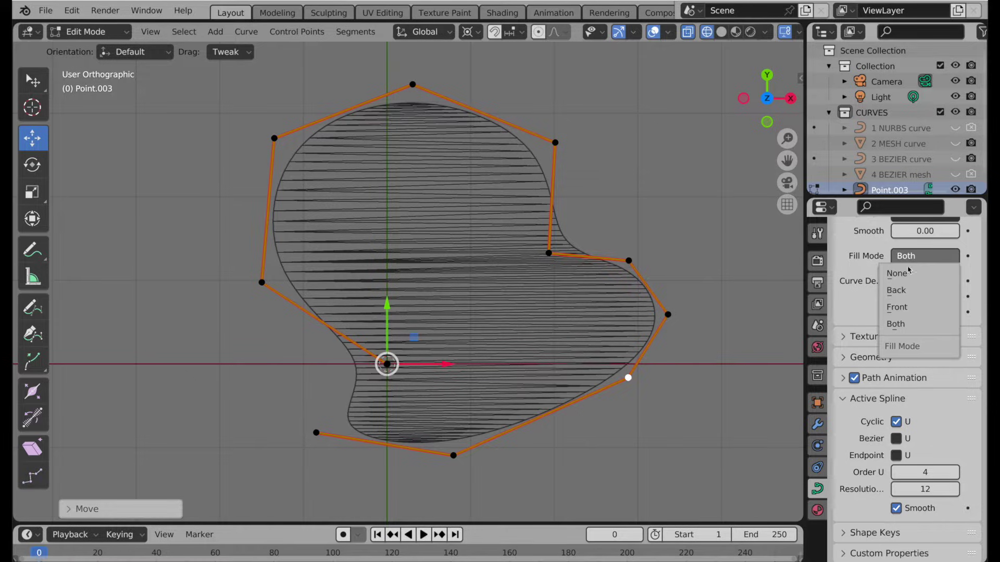
{"action": "left_click", "coordinate": [909, 271]}
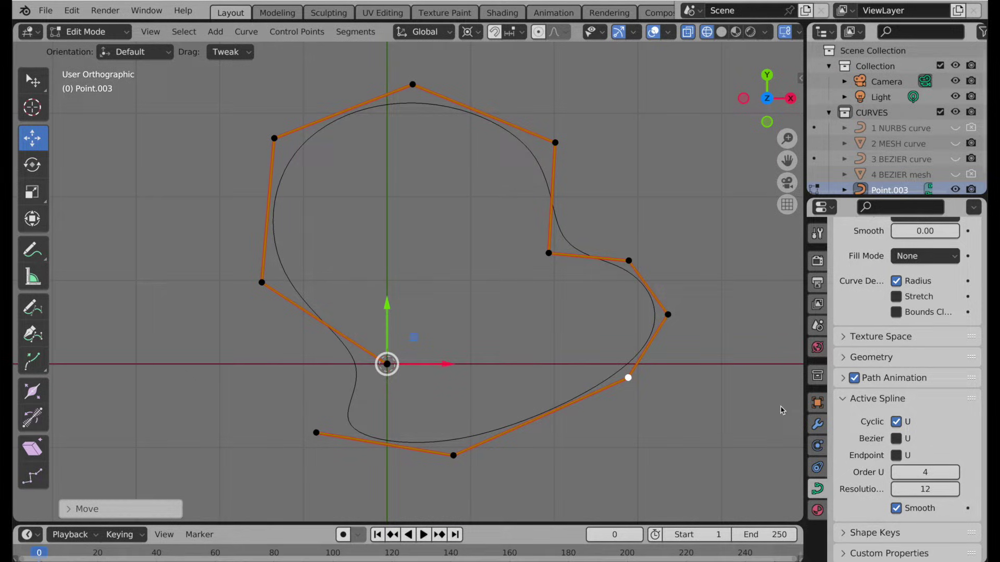
Toggle Cyclic U off and back on, then Endpoint U on and back off
{"action": "left_click", "coordinate": [896, 422]}
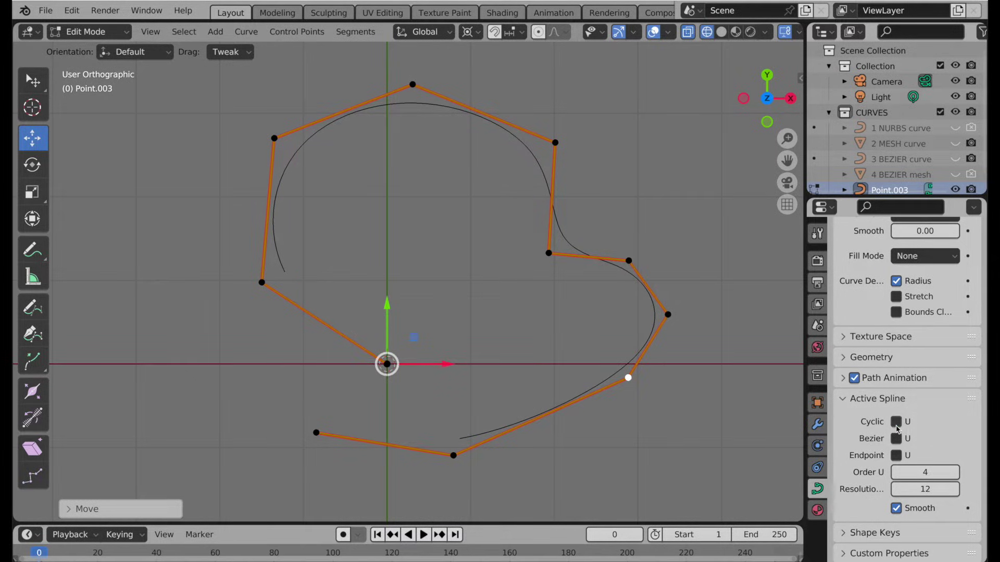
{"action": "left_click", "coordinate": [896, 424]}
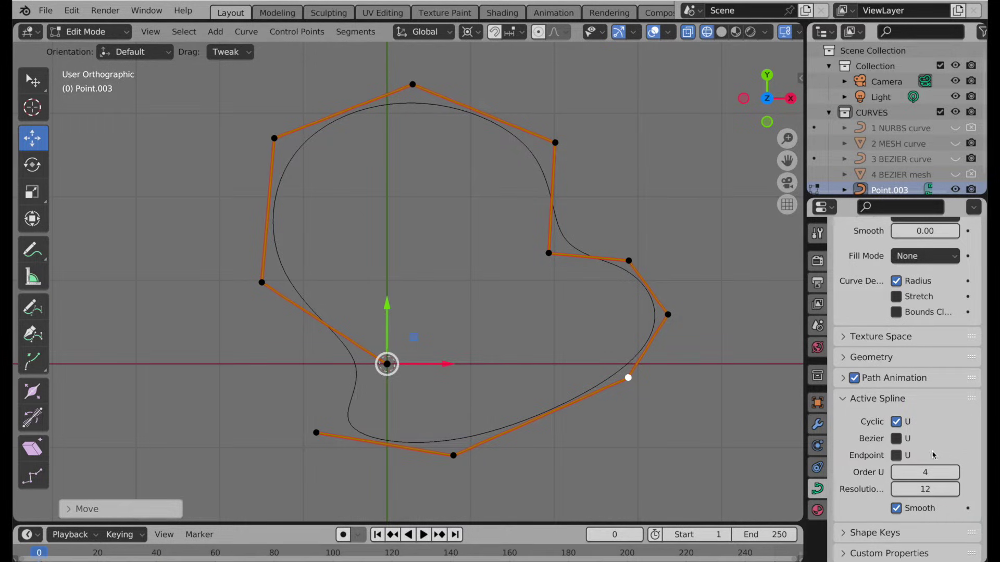
{"action": "left_click", "coordinate": [897, 455]}
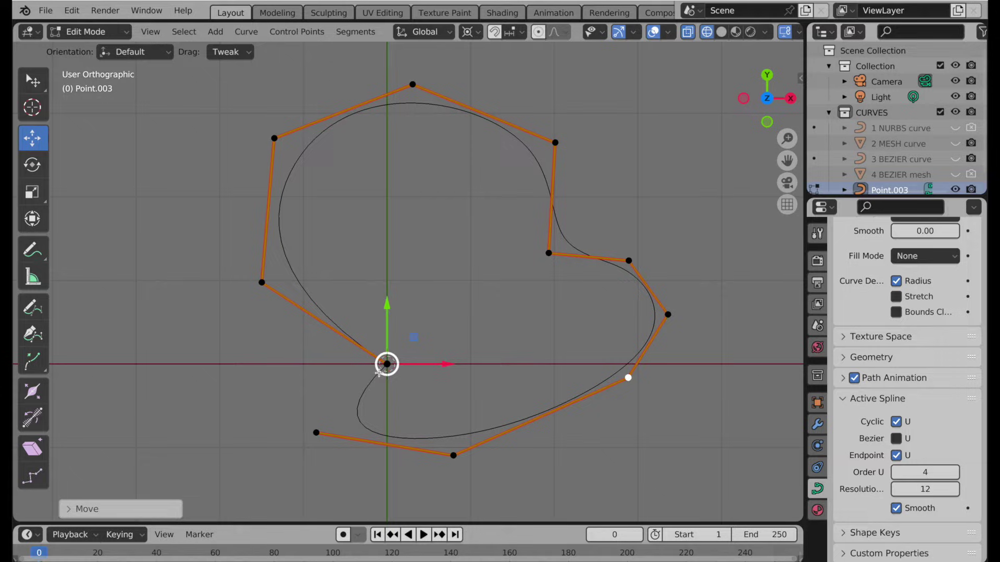
{"action": "left_click", "coordinate": [895, 455]}
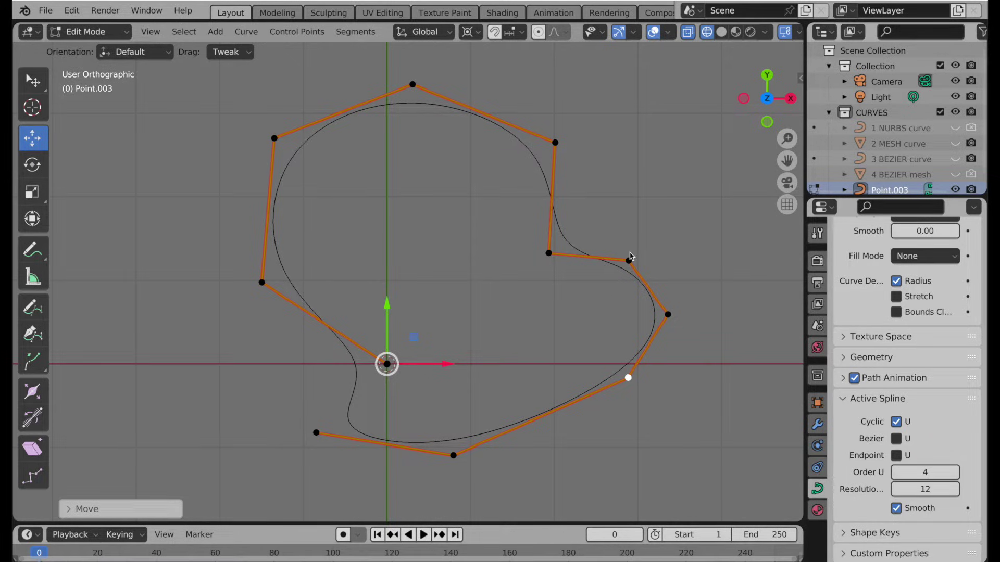
Delete the Point.003 curve in Object Mode
{"action": "key", "text": "Tab"}
{"action": "key", "text": "x"}
{"action": "left_click", "coordinate": [566, 381]}
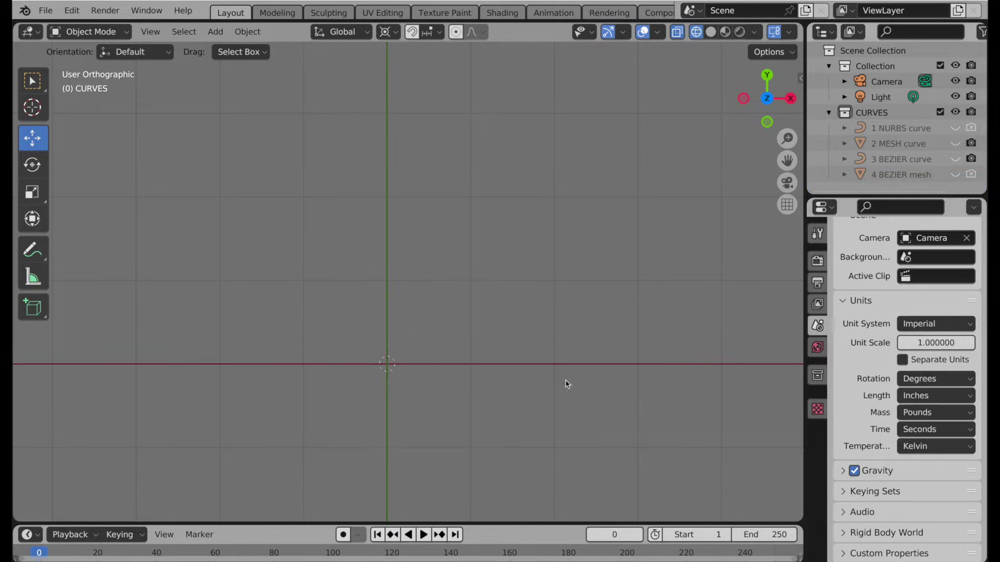
Unhide 1 NURBS curve, select it and enter Edit Mode
{"action": "left_click", "coordinate": [956, 128]}
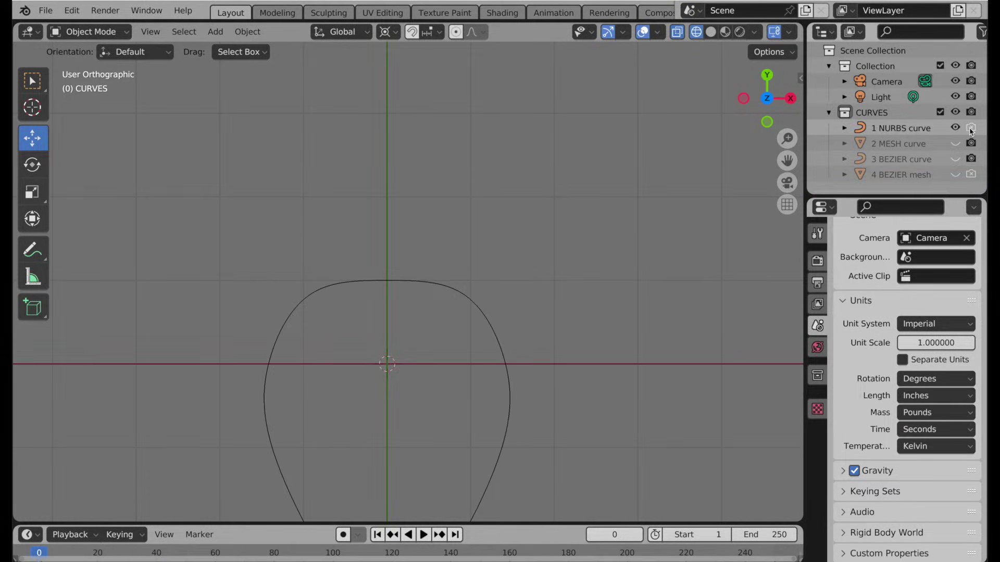
{"action": "middle_click_drag", "start_coordinate": [504, 313], "coordinate": [480, 221], "text": "shift"}
{"action": "left_click", "coordinate": [483, 219]}
{"action": "scroll", "coordinate": [469, 217], "scroll_direction": "down", "scroll_amount": 5}
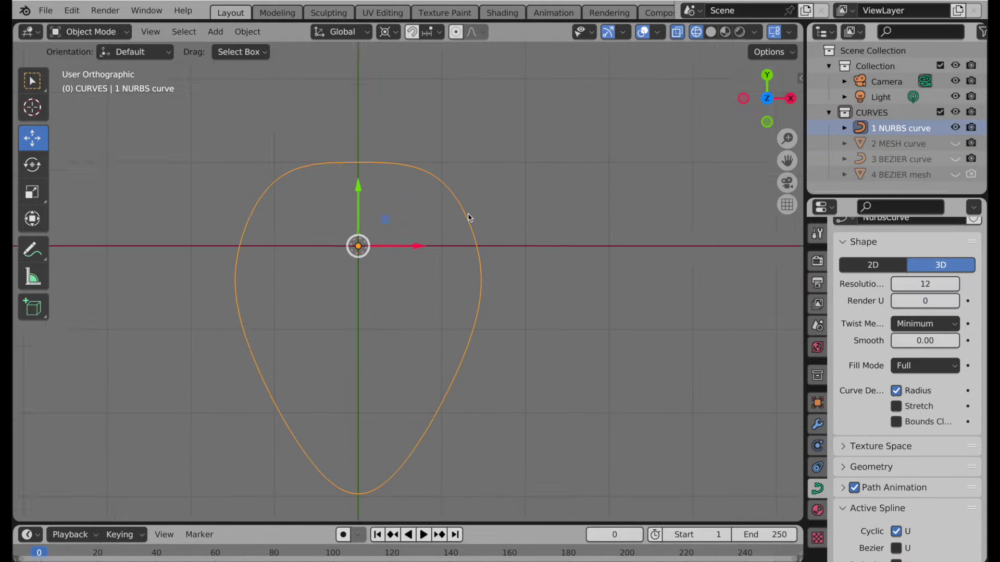
{"action": "key", "text": "Tab"}
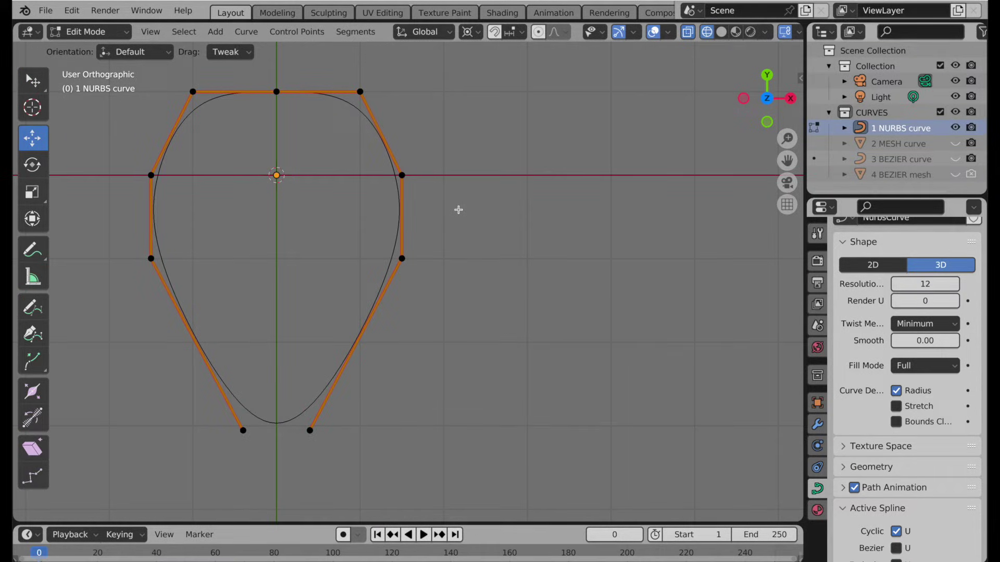
Duplicate 1 NURBS curve and move the copy along X to the right of the original
{"action": "key", "text": "Tab"}
{"action": "key", "text": "shift+d"}
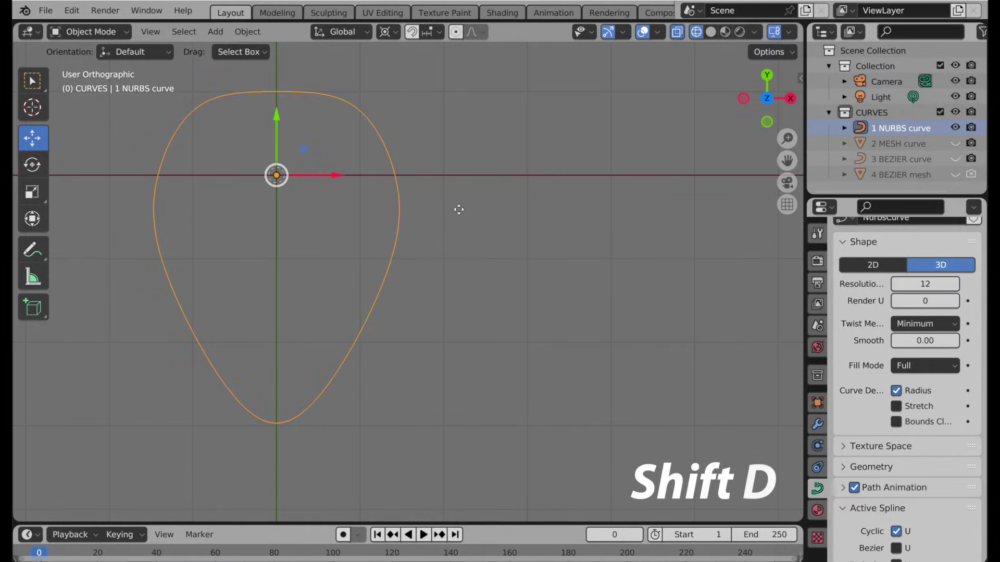
{"action": "key", "text": "x"}
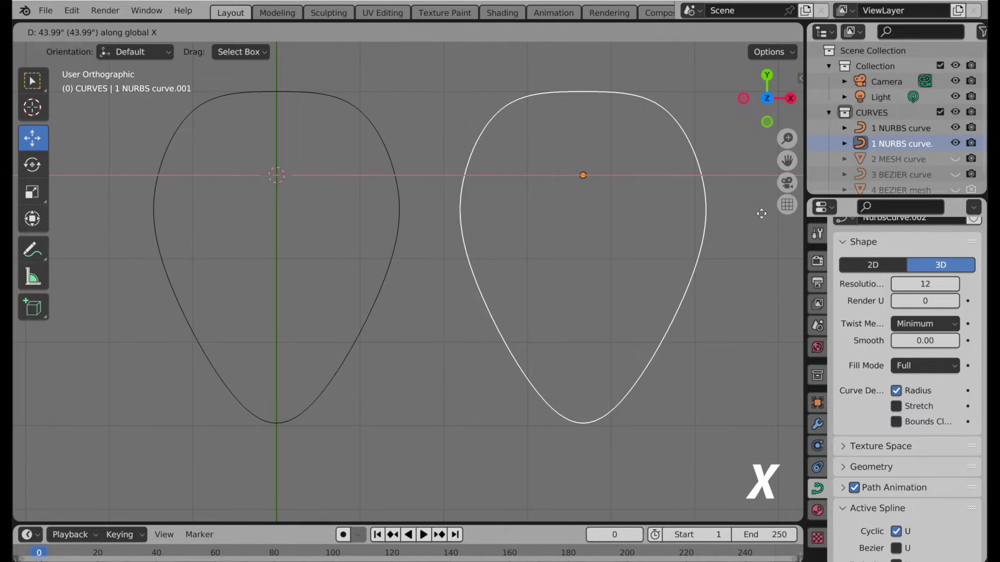
{"action": "left_click", "coordinate": [760, 215]}
Enter Edit Mode on the copy and select all its control points
{"action": "scroll", "coordinate": [541, 297], "scroll_direction": "up", "scroll_amount": 1, "text": "shift"}
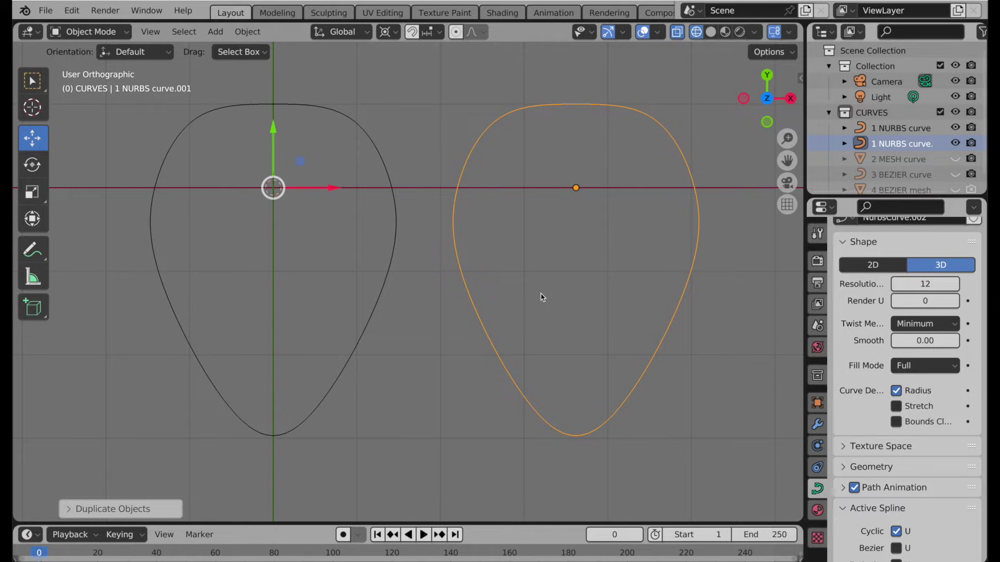
{"action": "key", "text": "Tab"}
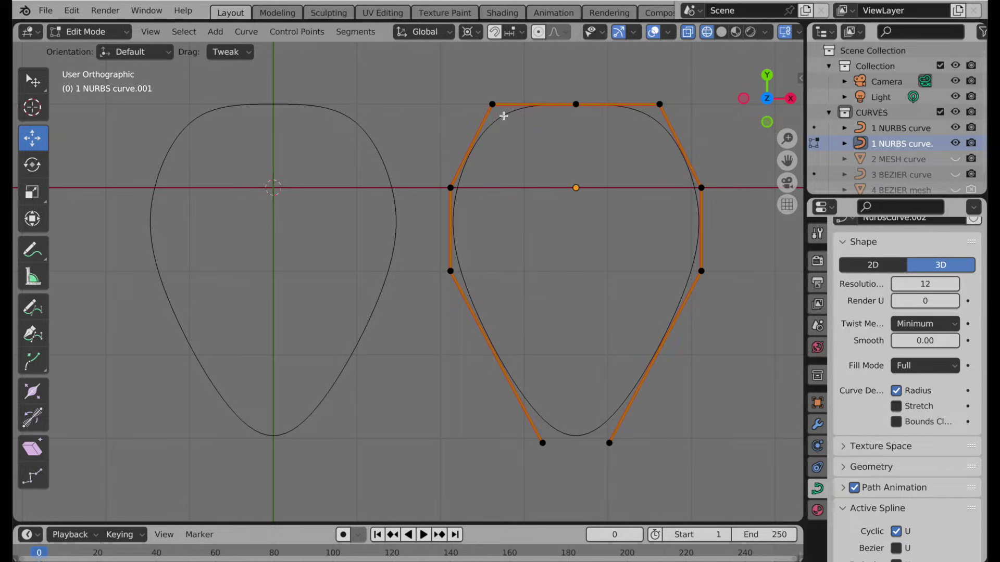
{"action": "key", "text": "a"}
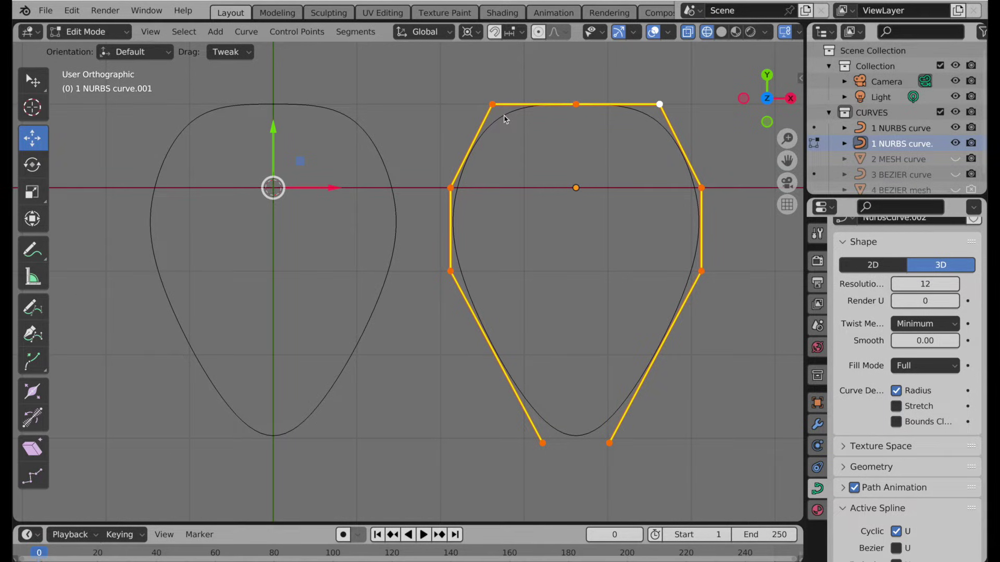
Switch the '1 NURBS curve.001' copy to a Poly spline with straight segments
{"action": "right_click", "coordinate": [504, 118]}
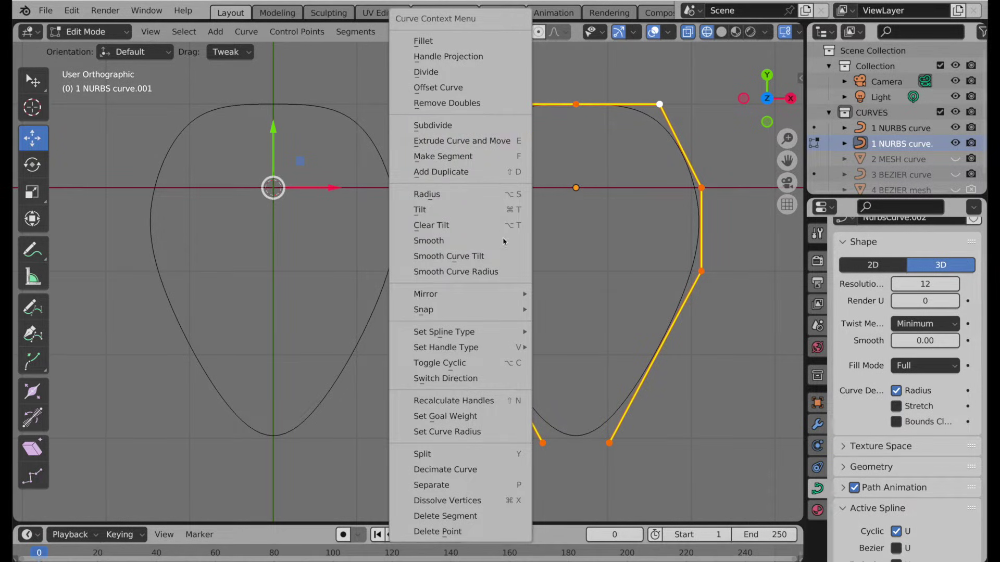
{"action": "mouse_move", "coordinate": [510, 333]}
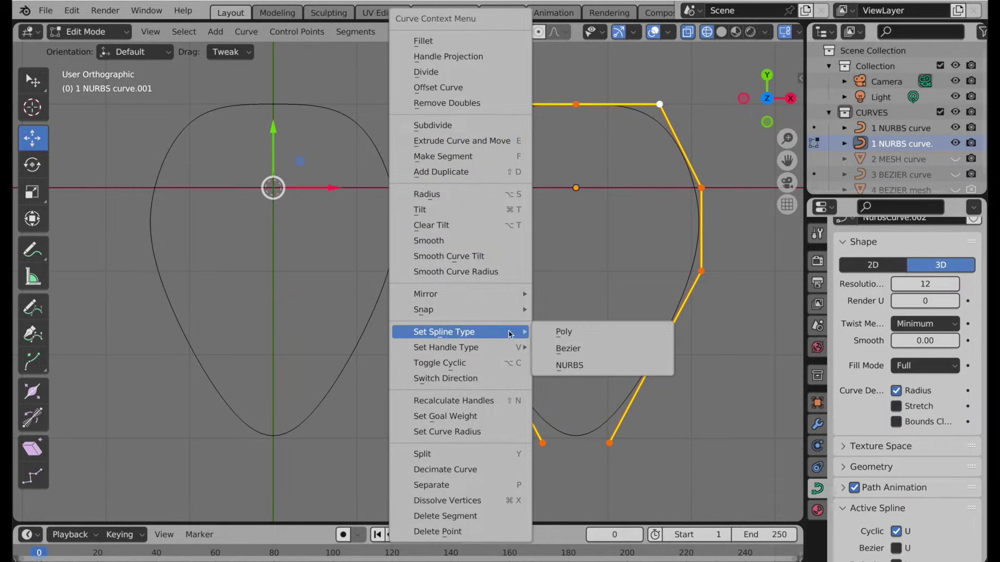
{"action": "left_click", "coordinate": [561, 334]}
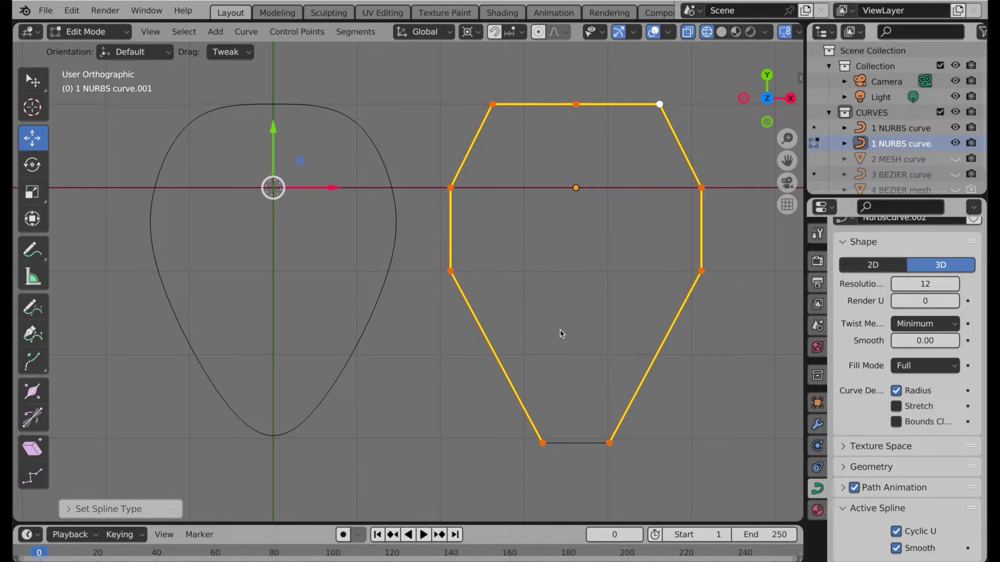
Back in Object Mode, convert '1 NURBS curve.001' to a mesh and show its modifier properties
{"action": "key", "text": "Tab"}
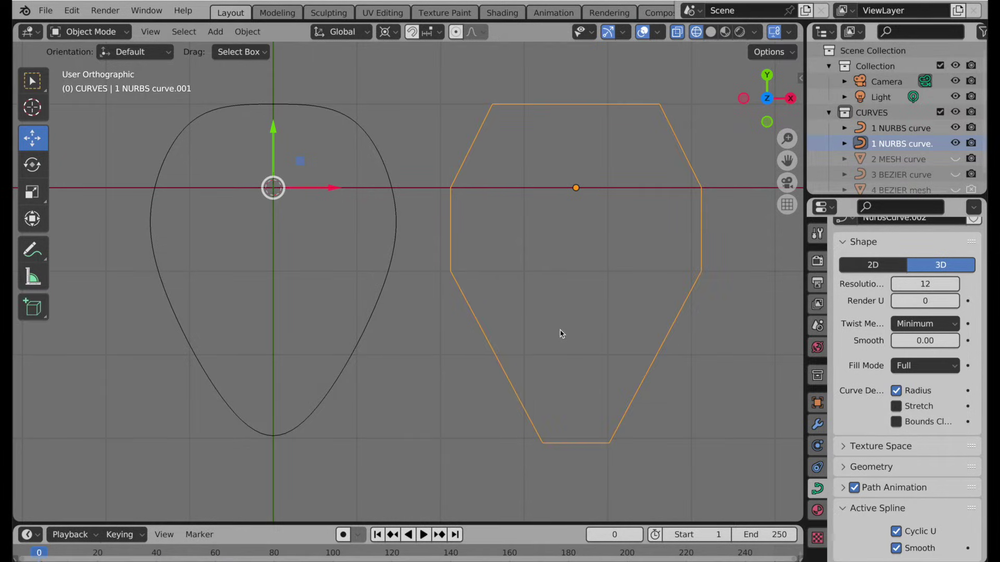
{"action": "right_click", "coordinate": [529, 223]}
{"action": "mouse_move", "coordinate": [529, 223]}
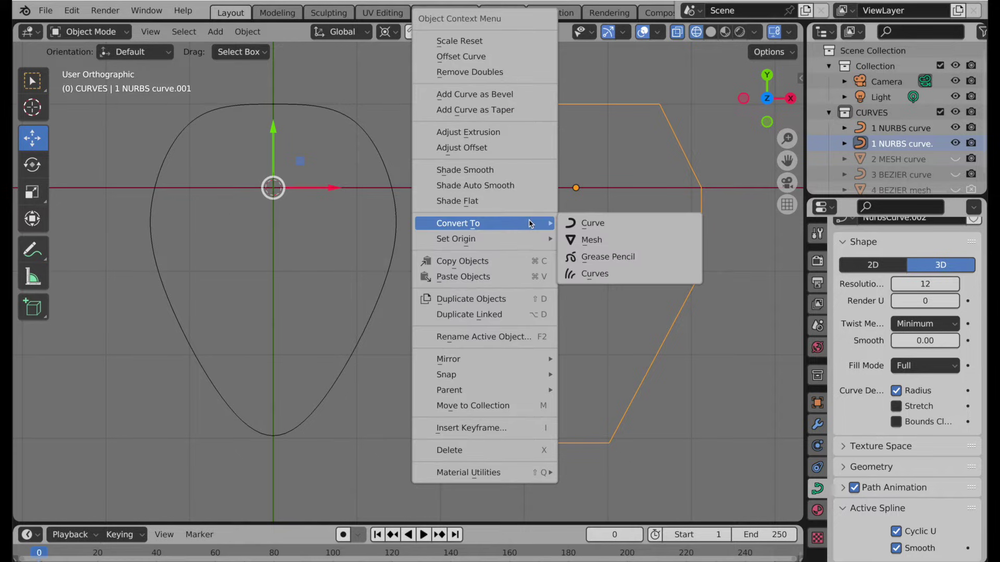
{"action": "left_click", "coordinate": [593, 240]}
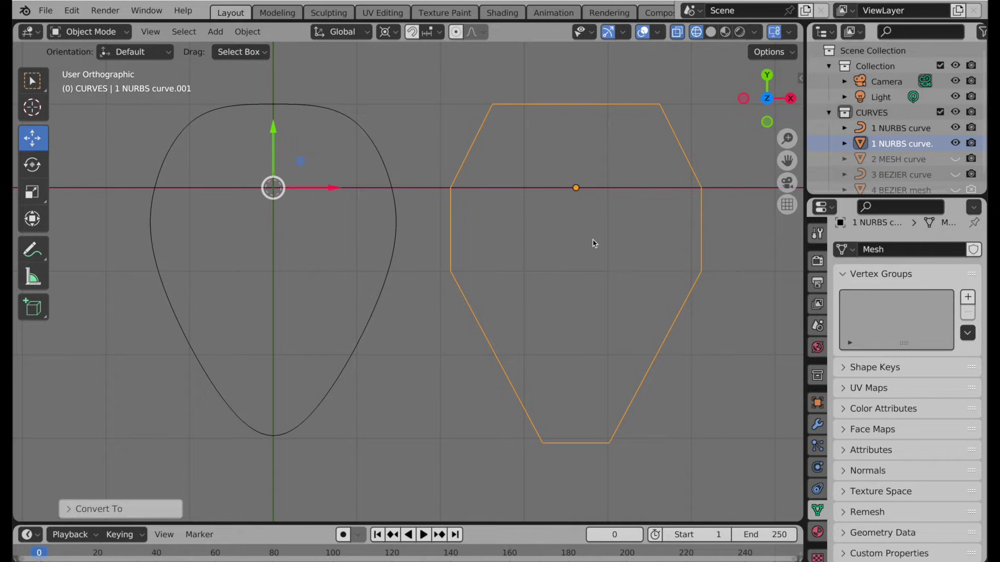
{"action": "left_click", "coordinate": [823, 426]}
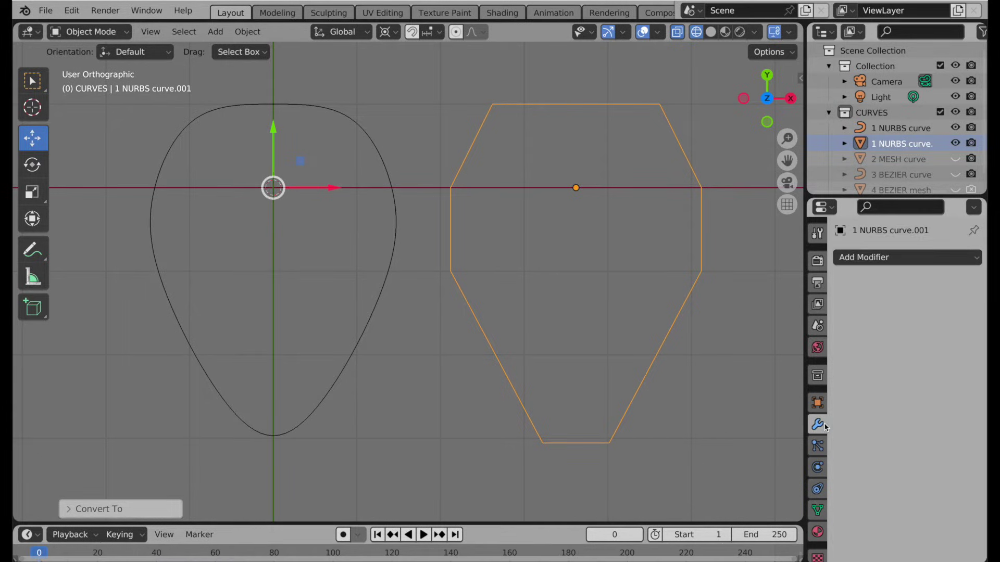
Add a Subdivision Surface modifier to the mesh copy with 3 levels
{"action": "left_click", "coordinate": [869, 257]}
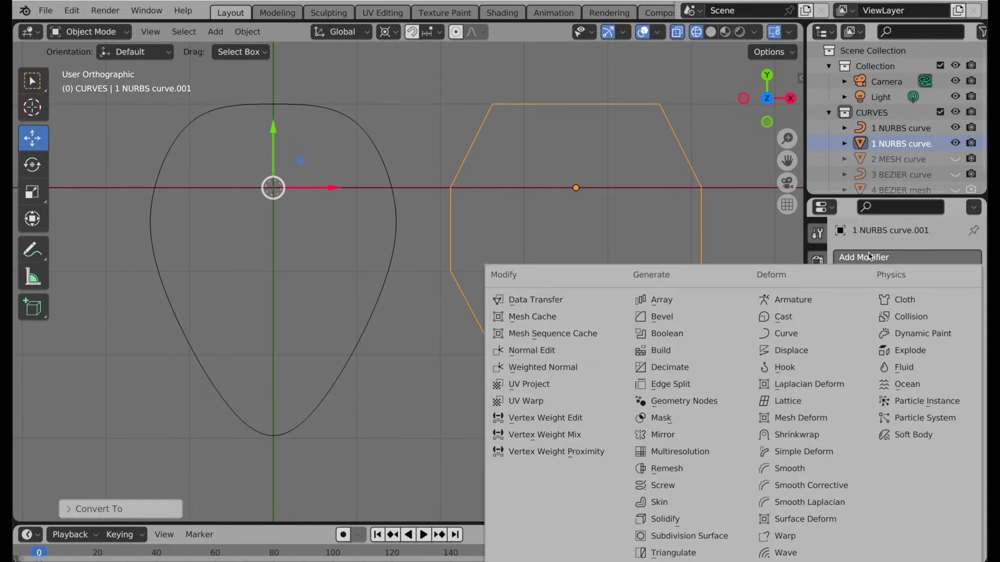
{"action": "left_click", "coordinate": [707, 540]}
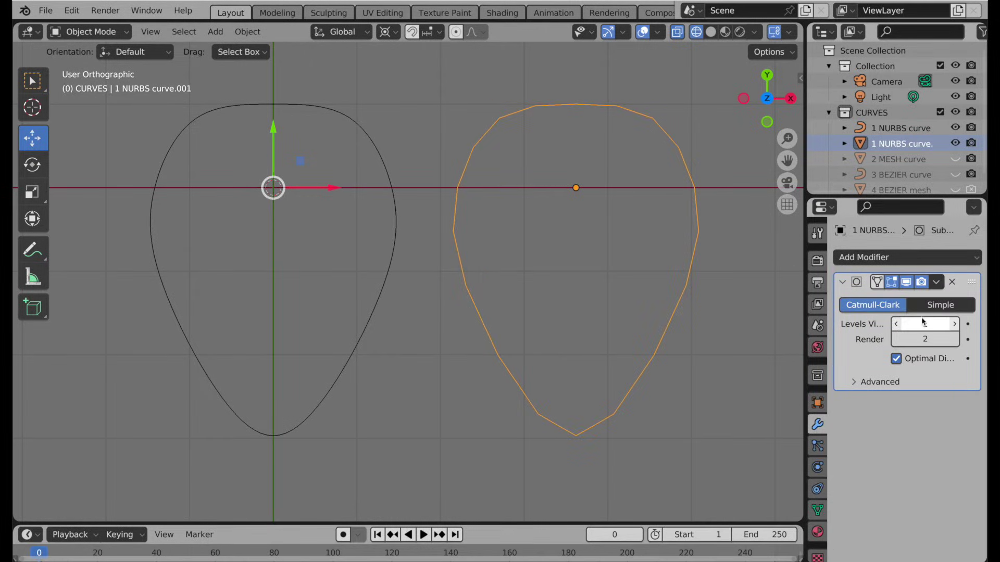
{"action": "type", "text": "3"}
{"action": "key", "text": "Return"}
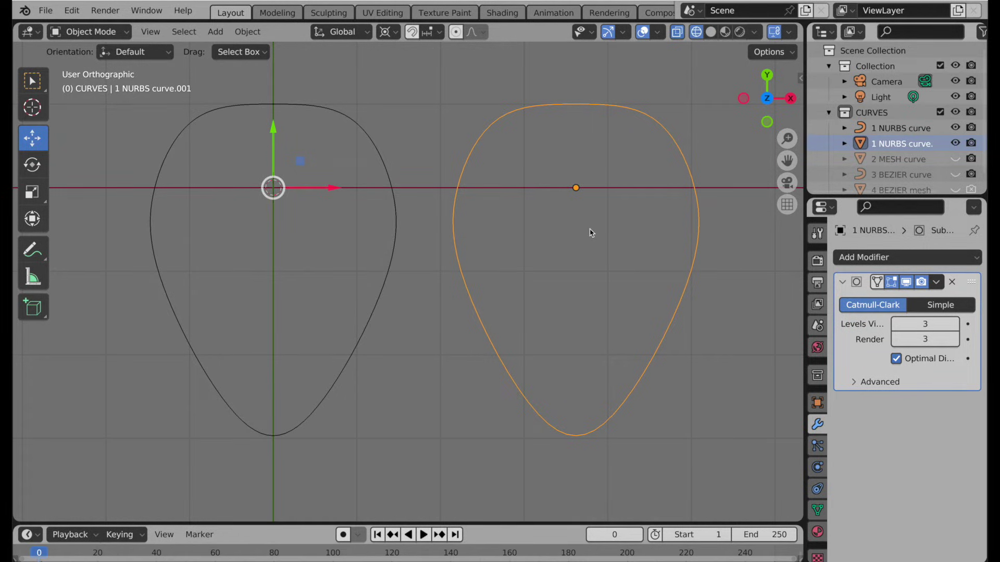
Set the pivot to Active Element, move the smoothed copy, and check its vertex cage
{"action": "key", "text": "period"}
{"action": "left_click", "coordinate": [502, 183]}
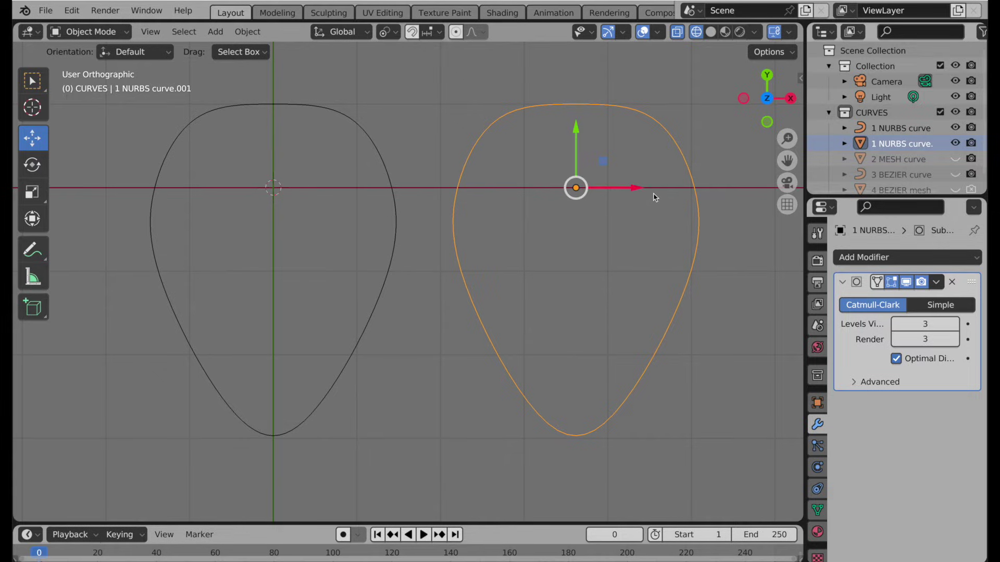
{"action": "left_click_drag", "start_coordinate": [639, 189], "coordinate": [641, 211]}
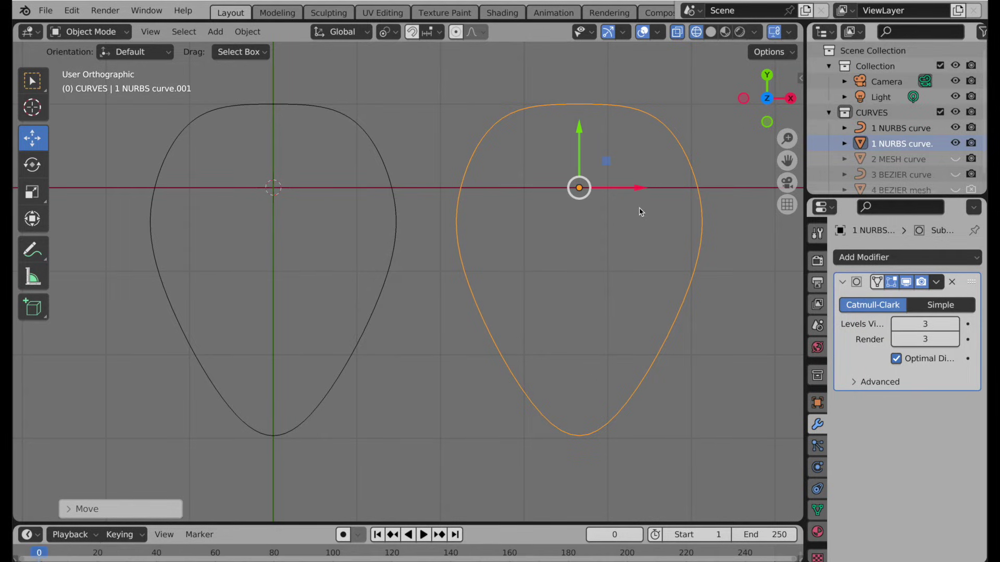
{"action": "key", "text": "Tab"}
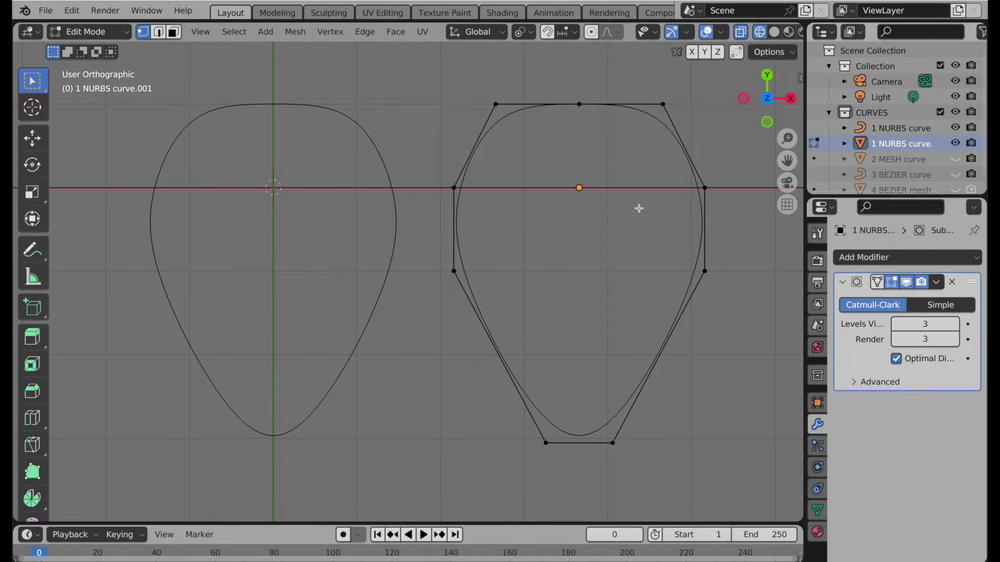
{"action": "key", "text": "Tab"}
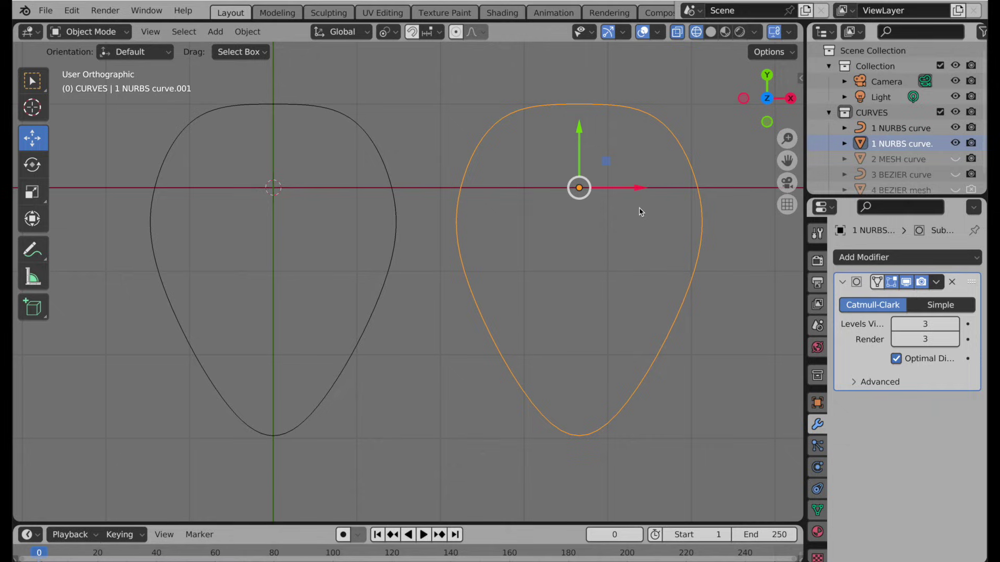
Delete the smoothed mesh copy and the 2 MESH curve object
{"action": "key", "text": "x"}
{"action": "left_click", "coordinate": [580, 108]}
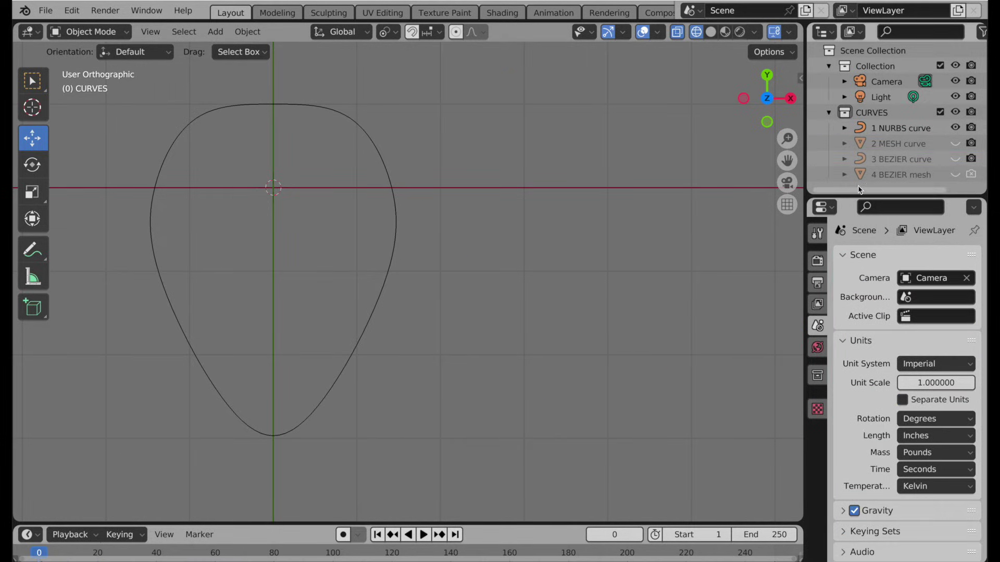
{"action": "left_click", "coordinate": [913, 145]}
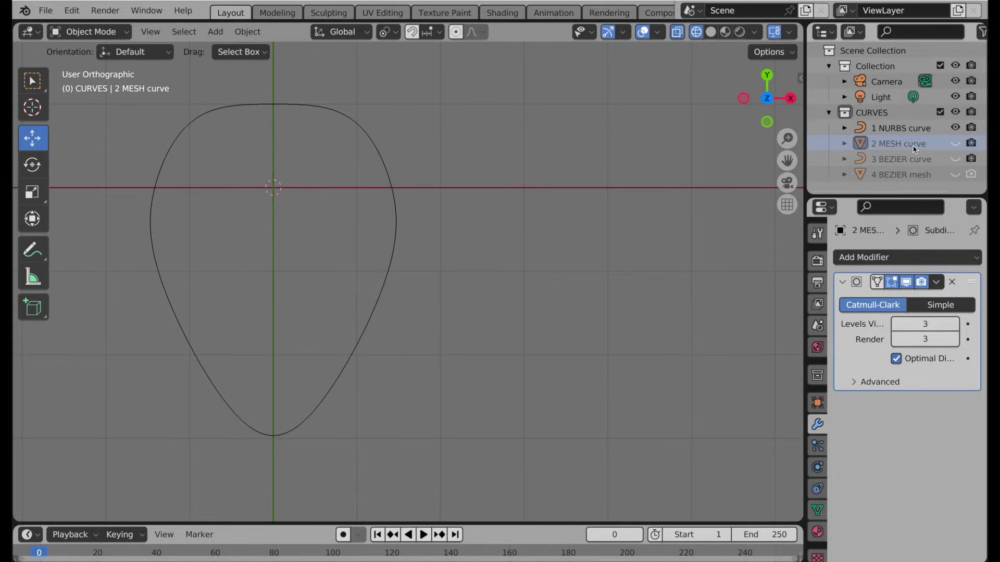
{"action": "key", "text": "x"}
Unhide the 3 BEZIER curve and enter Edit Mode on it, zoomed in on its points
{"action": "left_click", "coordinate": [902, 144]}
{"action": "left_click", "coordinate": [955, 144]}
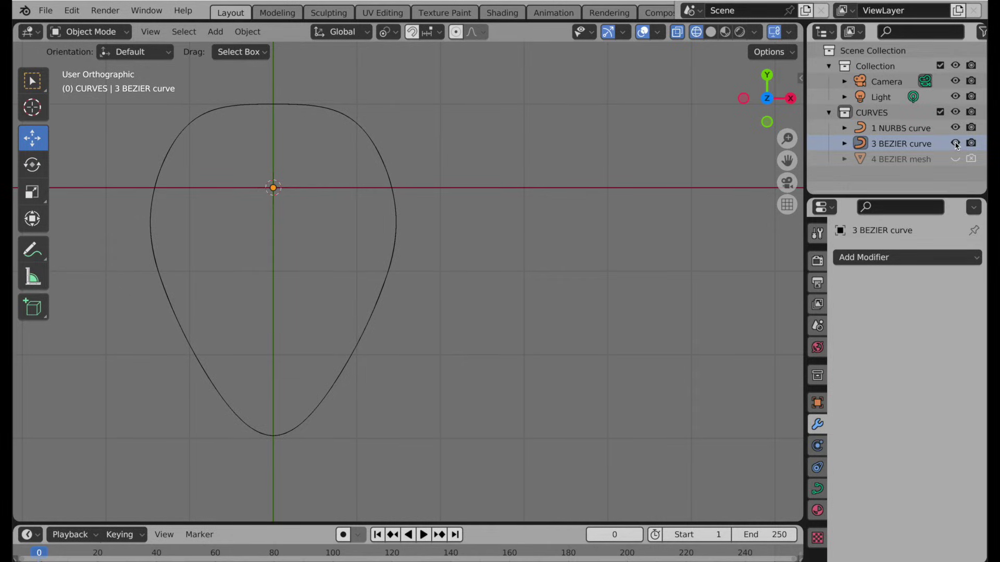
{"action": "left_click", "coordinate": [386, 185]}
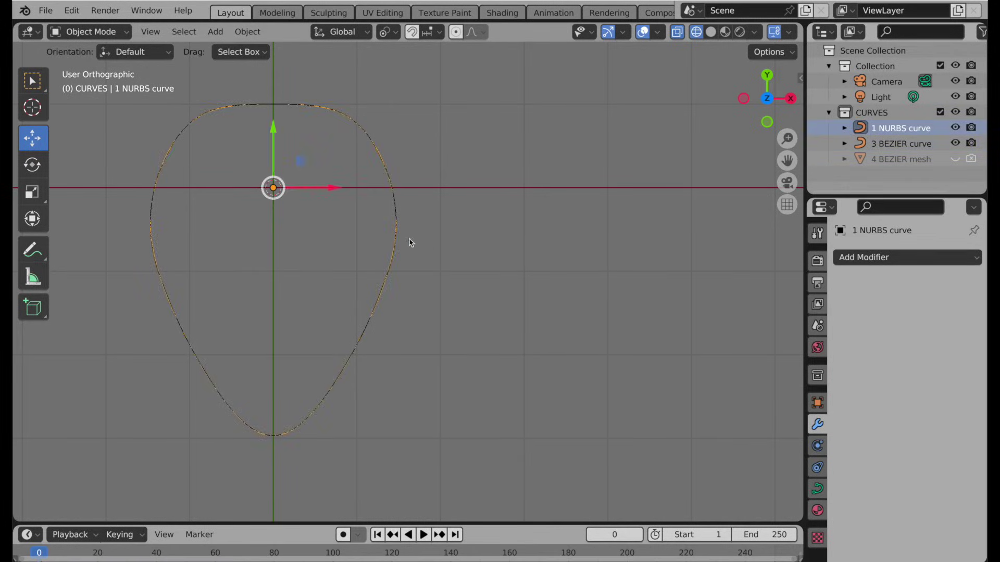
{"action": "middle_click_drag", "start_coordinate": [408, 241], "coordinate": [489, 263], "text": "shift"}
{"action": "left_click", "coordinate": [488, 264]}
{"action": "key", "text": "Tab"}
{"action": "scroll", "coordinate": [446, 368], "scroll_direction": "up", "scroll_amount": 2}
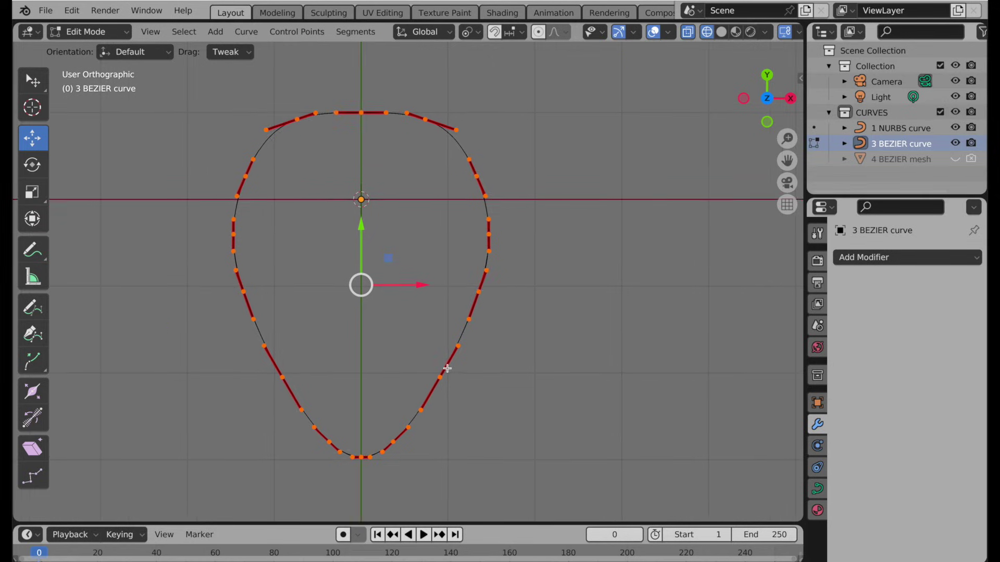
{"action": "middle_click_drag", "start_coordinate": [473, 335], "coordinate": [545, 361], "text": "shift"}
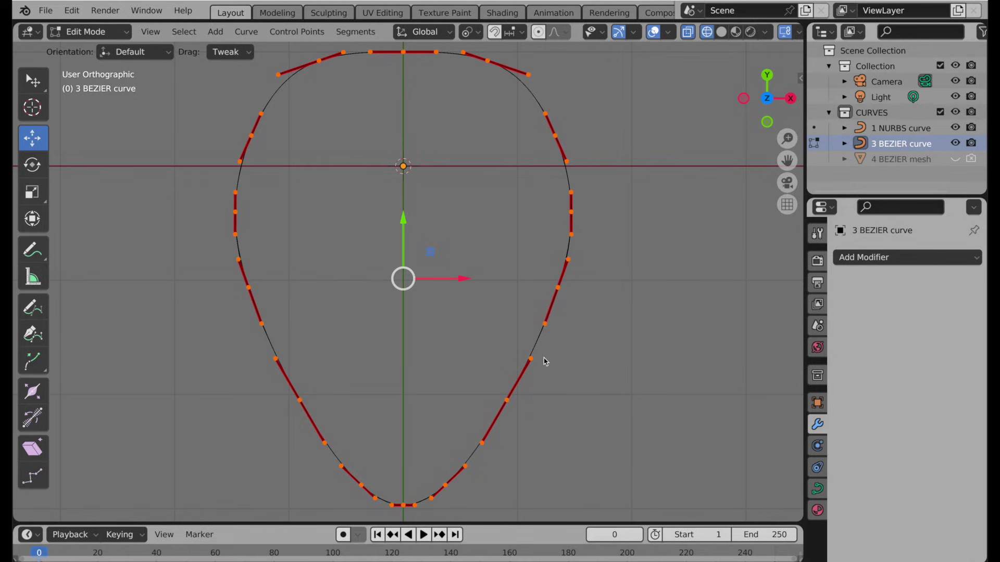
{"action": "scroll", "coordinate": [554, 334], "scroll_direction": "up", "scroll_amount": 3}
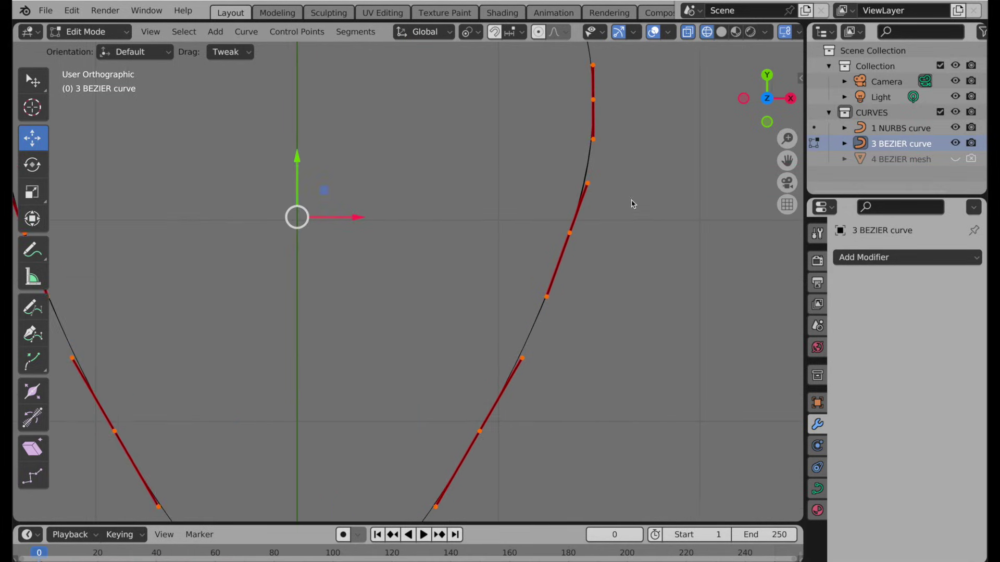
{"action": "middle_click_drag", "start_coordinate": [582, 305], "coordinate": [588, 388], "text": "shift"}
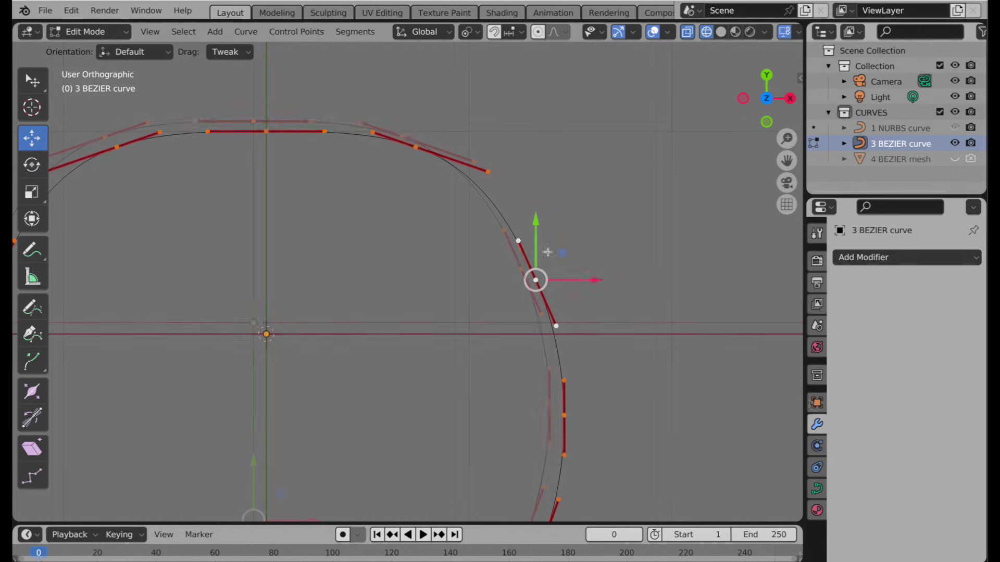
Set the 3 BEZIER curve's Resolution U to 2, then return to Object Mode
{"action": "left_click", "coordinate": [817, 490]}
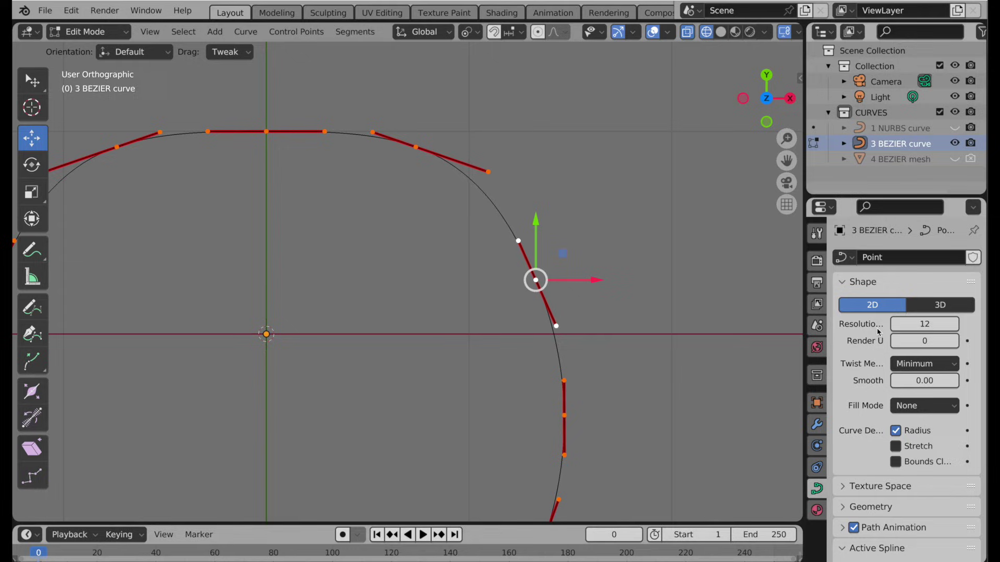
{"action": "left_click", "coordinate": [922, 323]}
{"action": "type", "text": "2"}
{"action": "key", "text": "Return"}
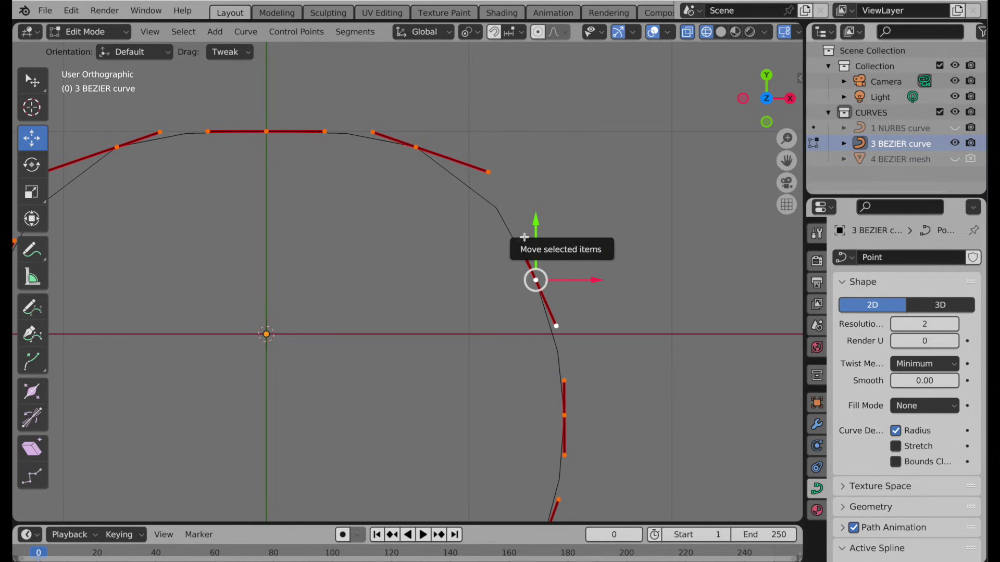
{"action": "key", "text": "Tab"}
Convert the 3 BEZIER curve to a mesh and add a level-3 Subdivision Surface modifier
{"action": "right_click", "coordinate": [526, 240]}
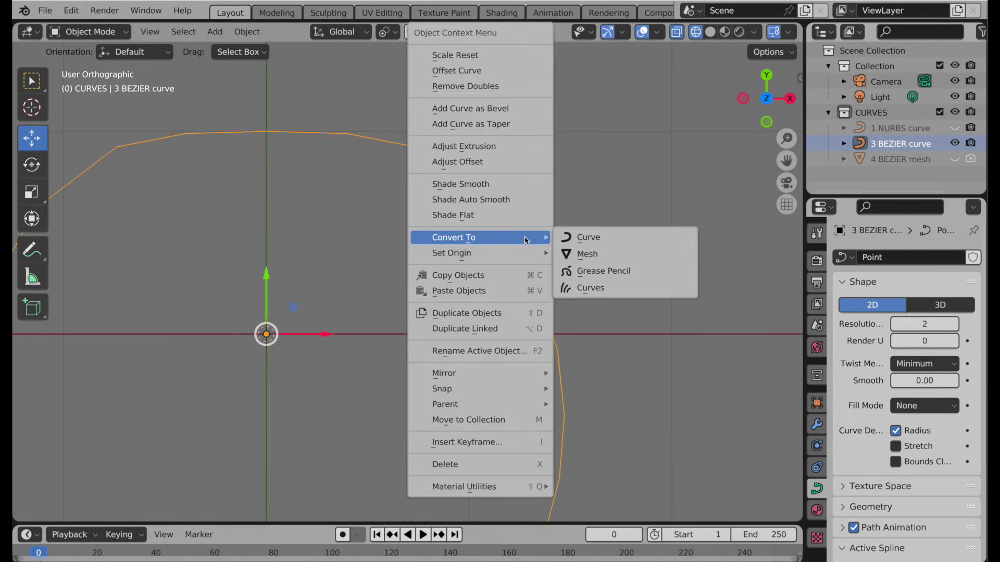
{"action": "left_click", "coordinate": [588, 254]}
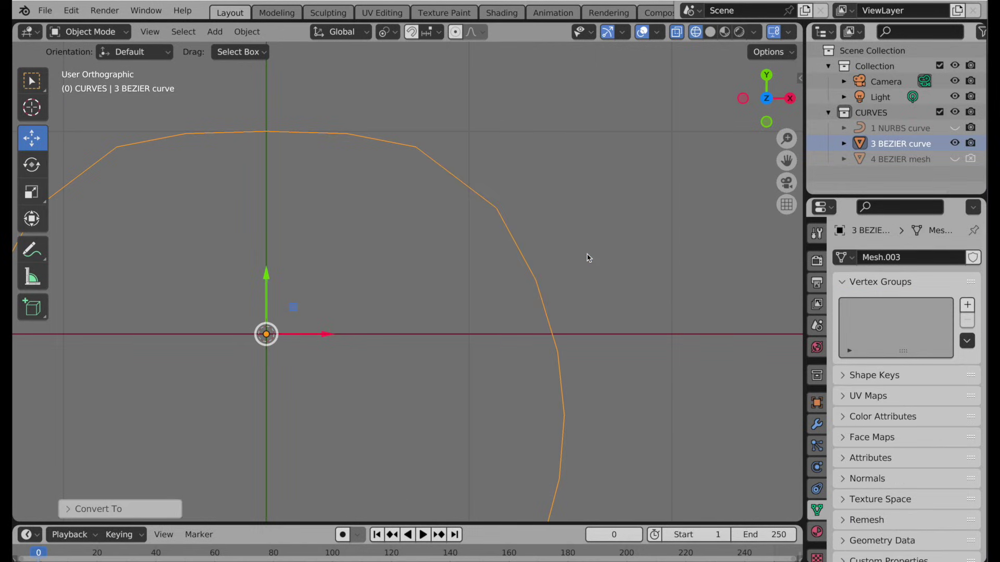
{"action": "left_click", "coordinate": [816, 424]}
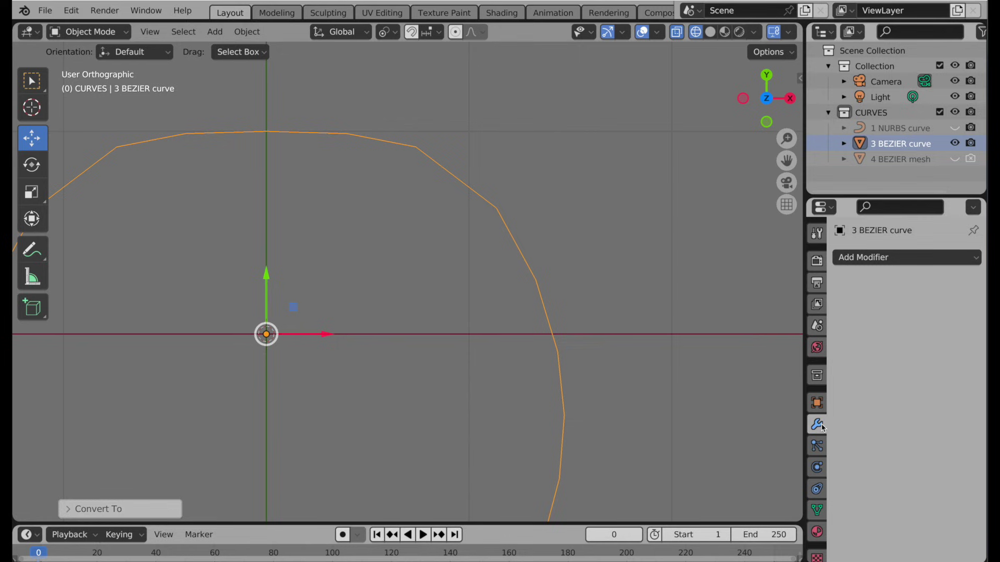
{"action": "left_click", "coordinate": [865, 259]}
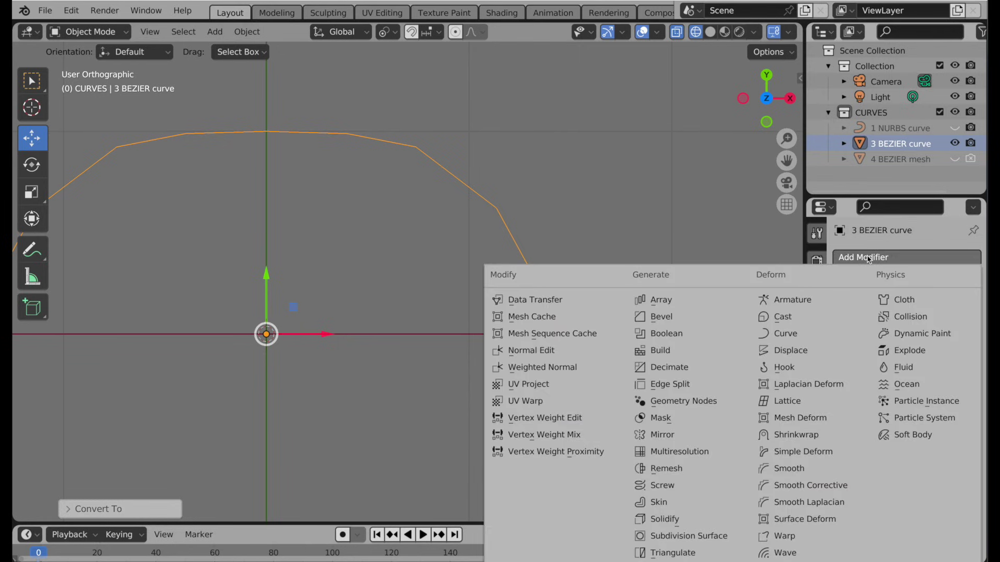
{"action": "left_click", "coordinate": [673, 542]}
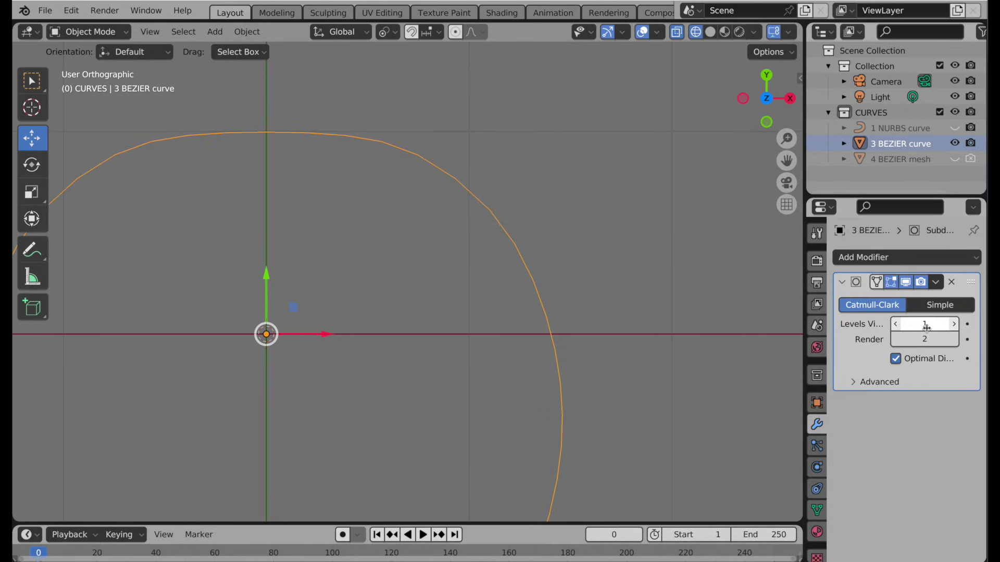
{"action": "type", "text": "3"}
{"action": "key", "text": "Return"}
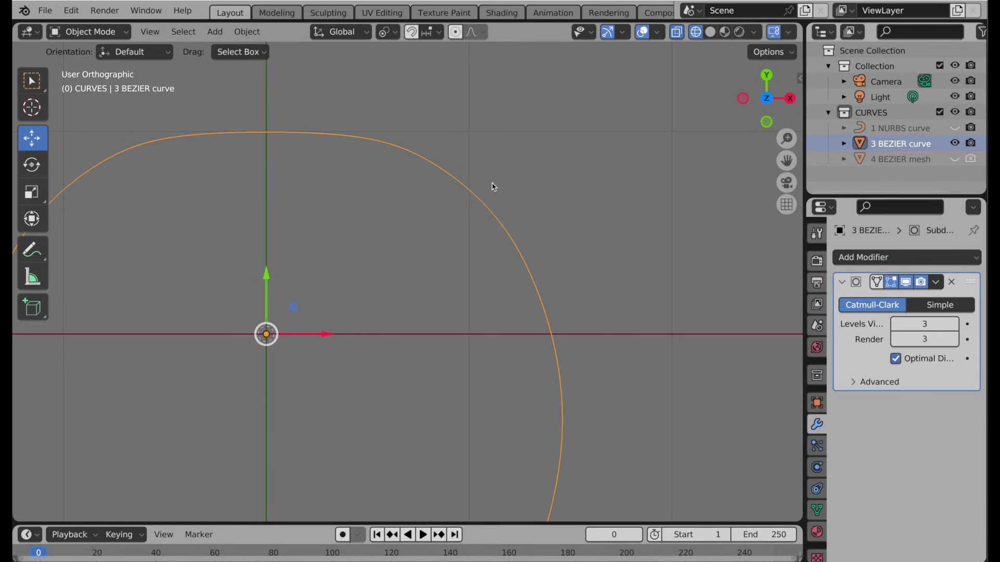
Frame the pick's upper arch and unhide the 1 NURBS curve
{"action": "scroll", "coordinate": [464, 197], "scroll_direction": "down", "scroll_amount": 4}
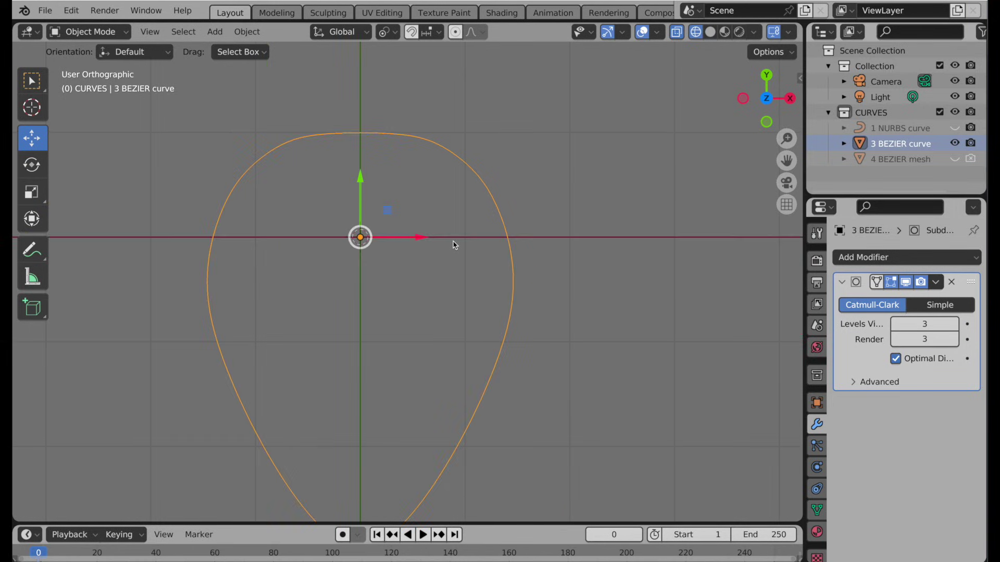
{"action": "middle_click_drag", "start_coordinate": [453, 246], "coordinate": [448, 270], "text": "shift"}
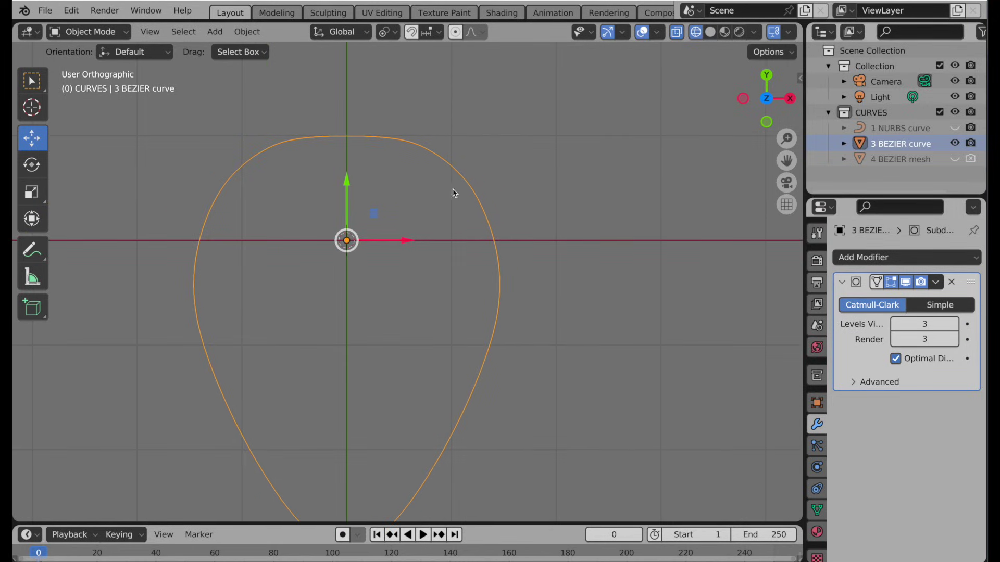
{"action": "scroll", "coordinate": [455, 192], "scroll_direction": "up", "scroll_amount": 4}
{"action": "middle_click_drag", "start_coordinate": [489, 149], "coordinate": [550, 227], "text": "shift"}
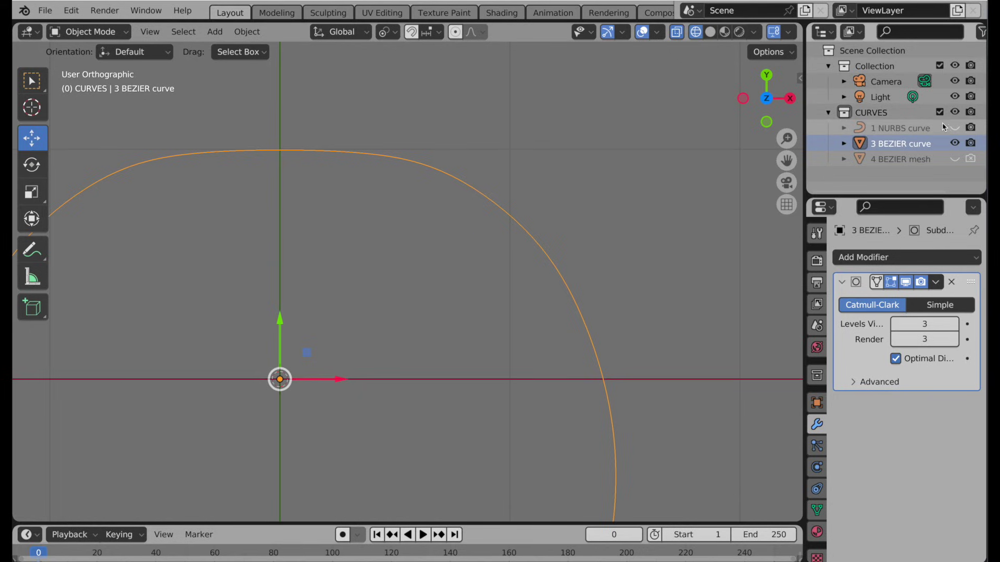
{"action": "left_click", "coordinate": [957, 128]}
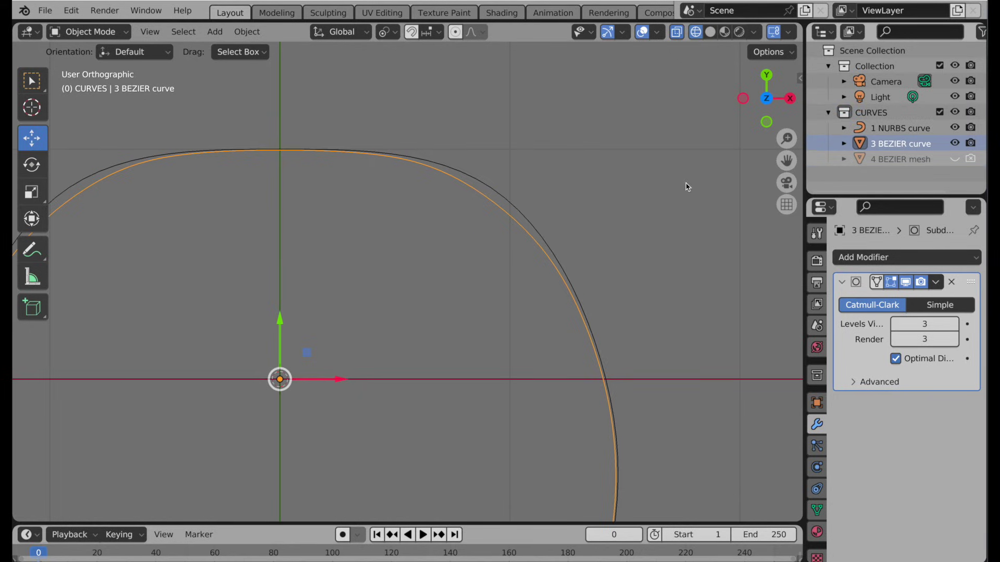
Select the 1 NURBS curve and zoom in on its arc over the Bezier mesh
{"action": "scroll", "coordinate": [598, 236], "scroll_direction": "up", "scroll_amount": 1}
{"action": "middle_click_drag", "start_coordinate": [598, 237], "coordinate": [575, 225], "text": "shift"}
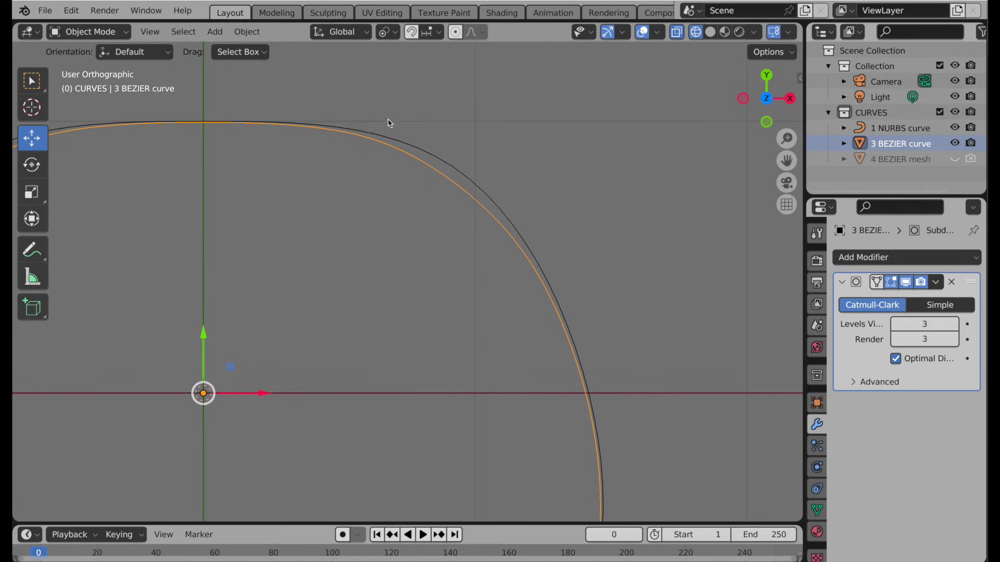
{"action": "left_click", "coordinate": [434, 155]}
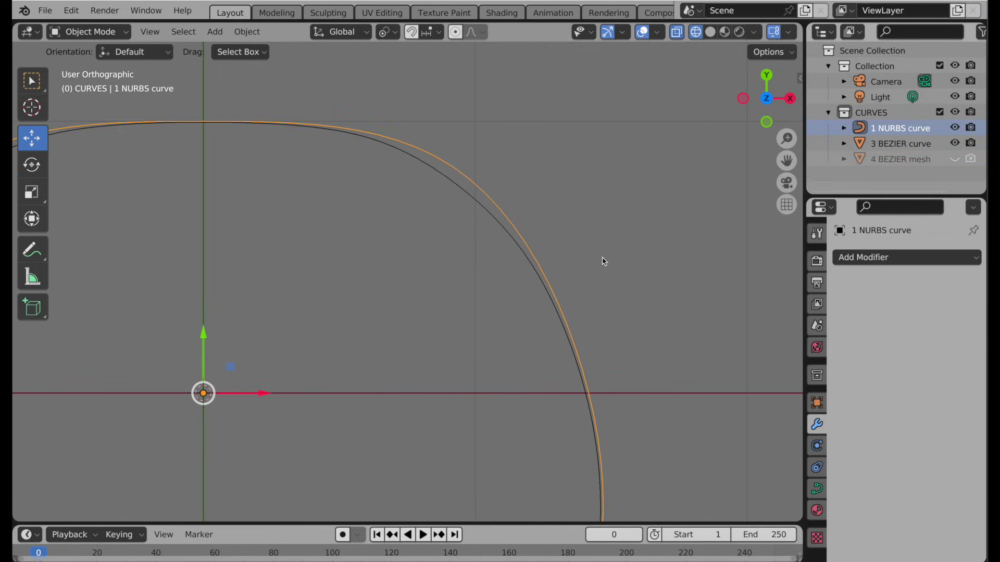
{"action": "scroll", "coordinate": [611, 268], "scroll_direction": "down", "scroll_amount": 8, "text": "shift"}
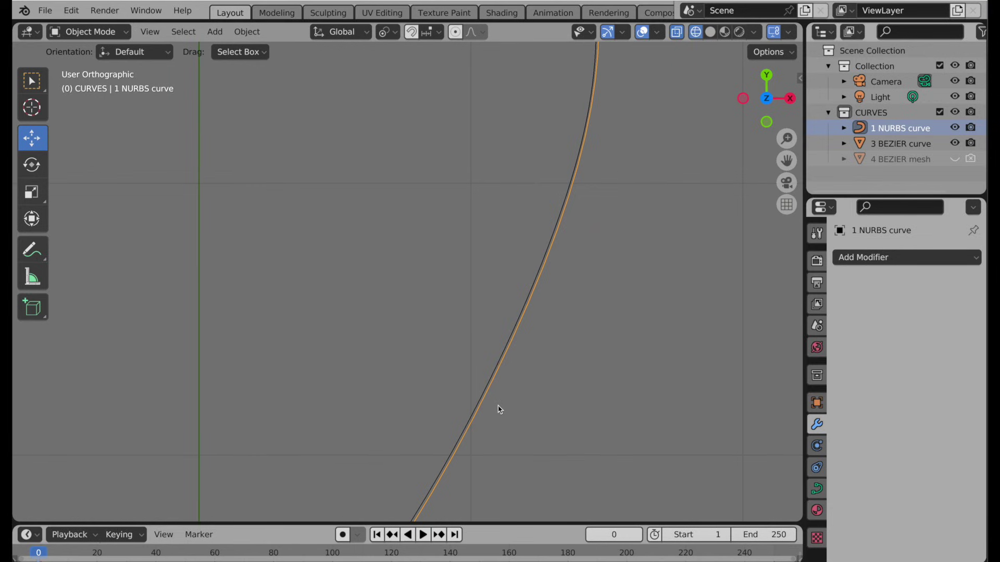
{"action": "scroll", "coordinate": [511, 404], "scroll_direction": "down", "scroll_amount": 3}
{"action": "scroll", "coordinate": [534, 284], "scroll_direction": "up", "scroll_amount": 2}
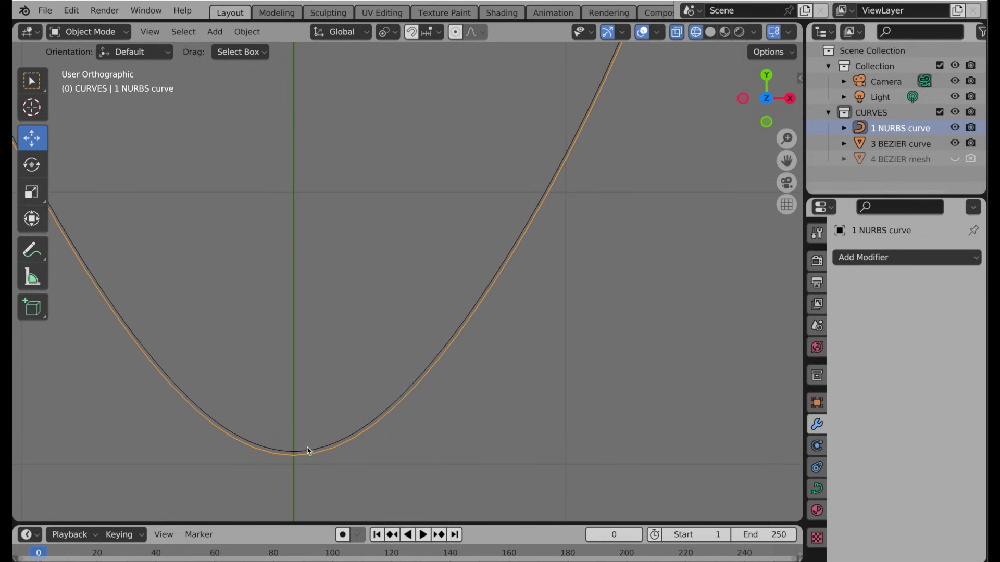
{"action": "scroll", "coordinate": [328, 434], "scroll_direction": "up", "scroll_amount": 1}
{"action": "scroll", "coordinate": [375, 279], "scroll_direction": "up", "scroll_amount": 10, "text": "shift"}
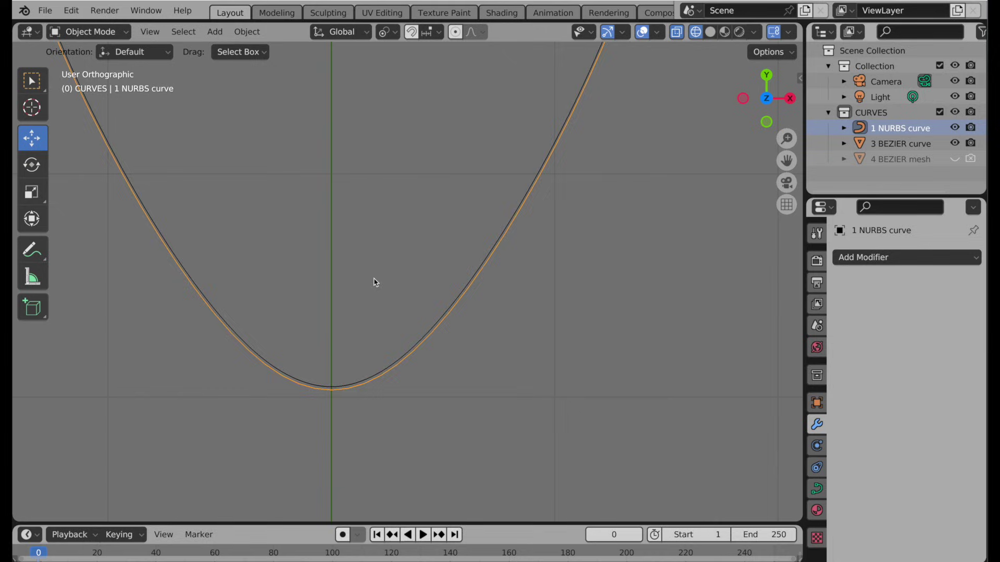
{"action": "scroll", "coordinate": [444, 450], "scroll_direction": "up", "scroll_amount": 2, "text": "shift"}
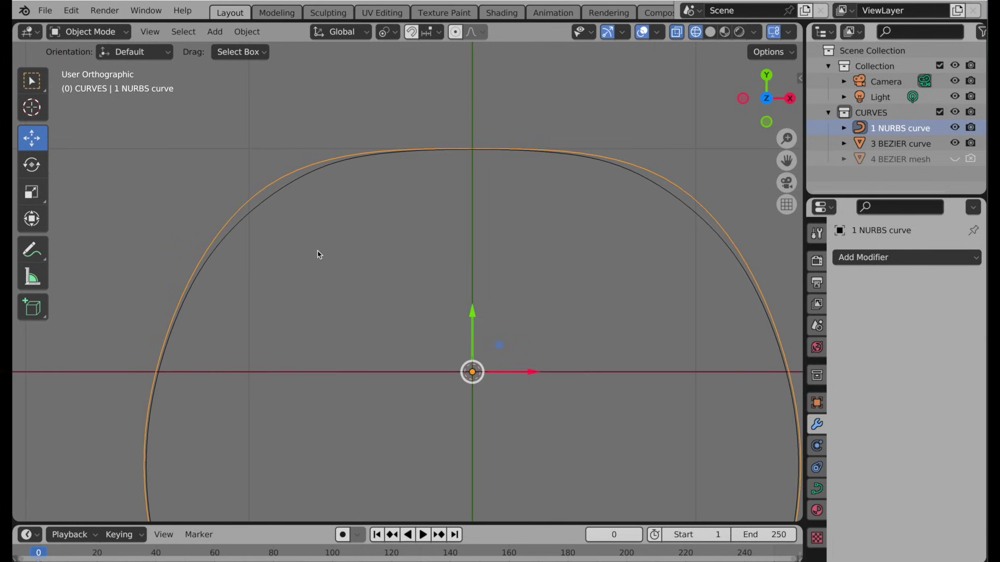
{"action": "scroll", "coordinate": [328, 230], "scroll_direction": "up", "scroll_amount": 2}
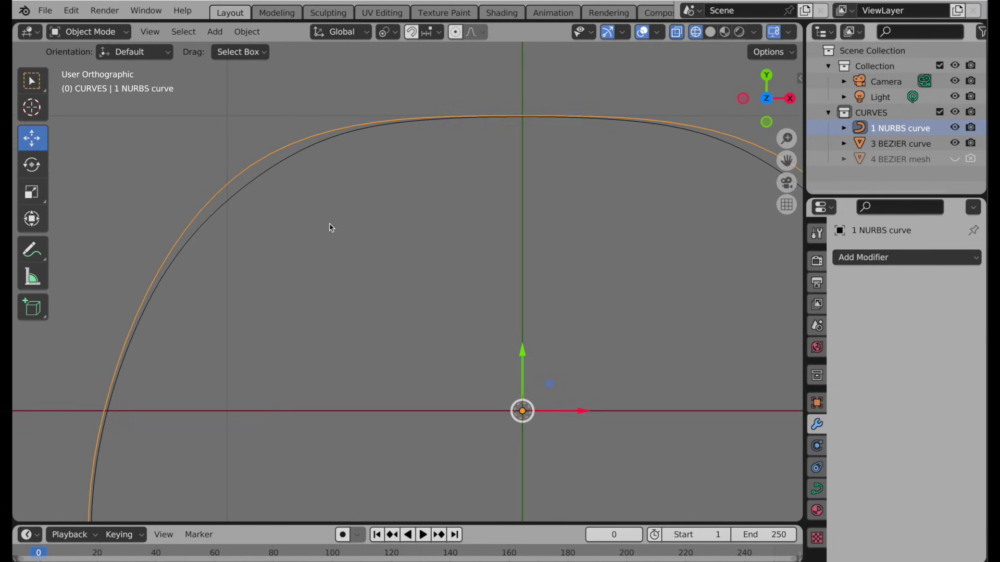
{"action": "left_click", "coordinate": [259, 179]}
{"action": "key", "text": "Tab"}
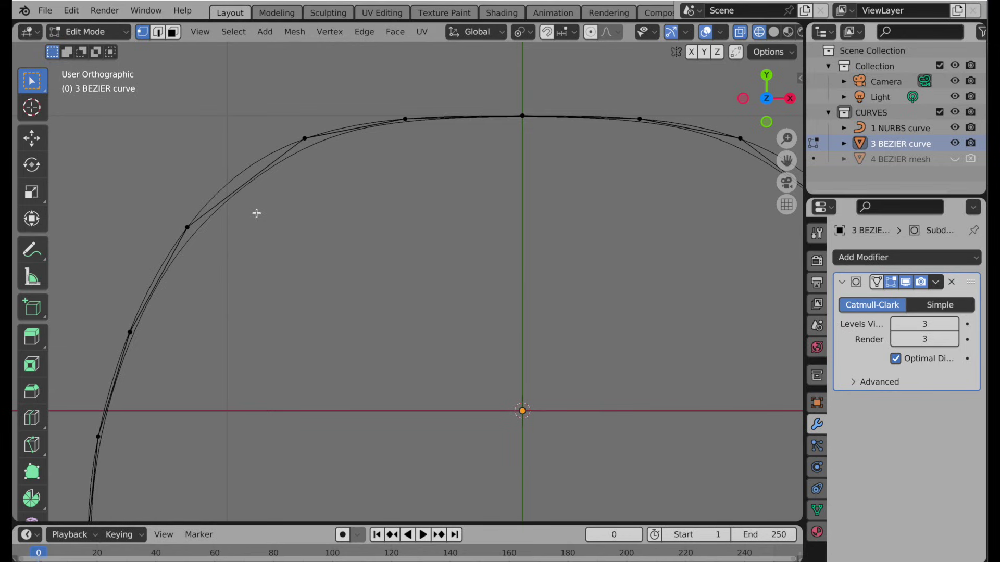
{"action": "key", "text": "Tab"}
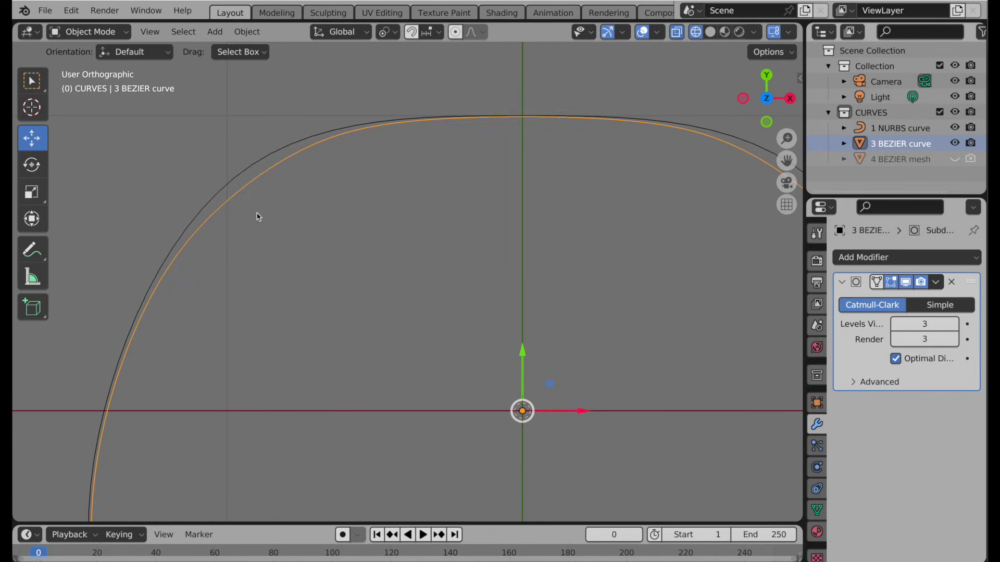
Enter Edit Mode on the 1 NURBS curve and zoom out to see its control points
{"action": "left_click", "coordinate": [251, 164]}
{"action": "key", "text": "Tab"}
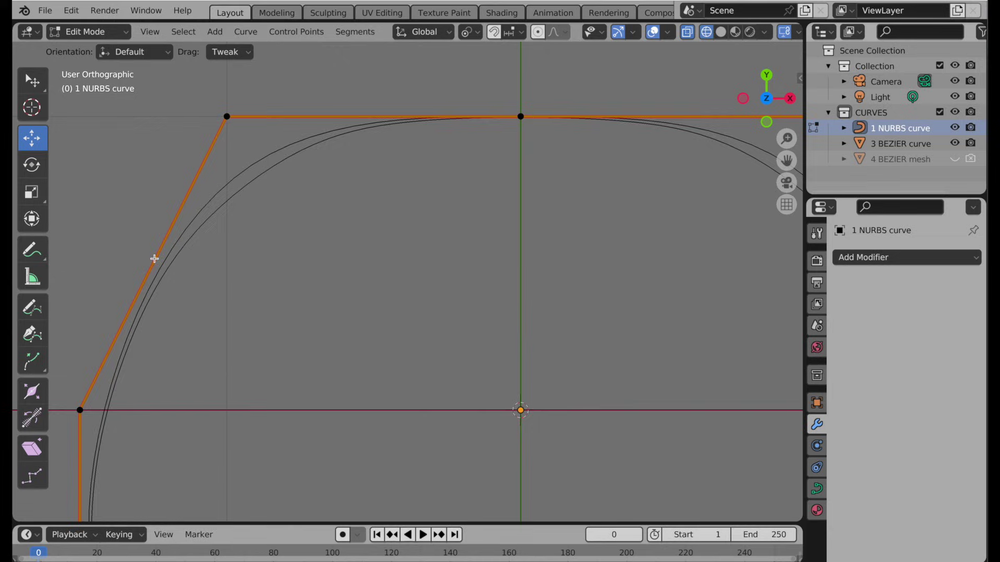
{"action": "scroll", "coordinate": [154, 259], "scroll_direction": "down", "scroll_amount": 2}
{"action": "middle_click_drag", "start_coordinate": [214, 239], "coordinate": [221, 234], "text": "shift"}
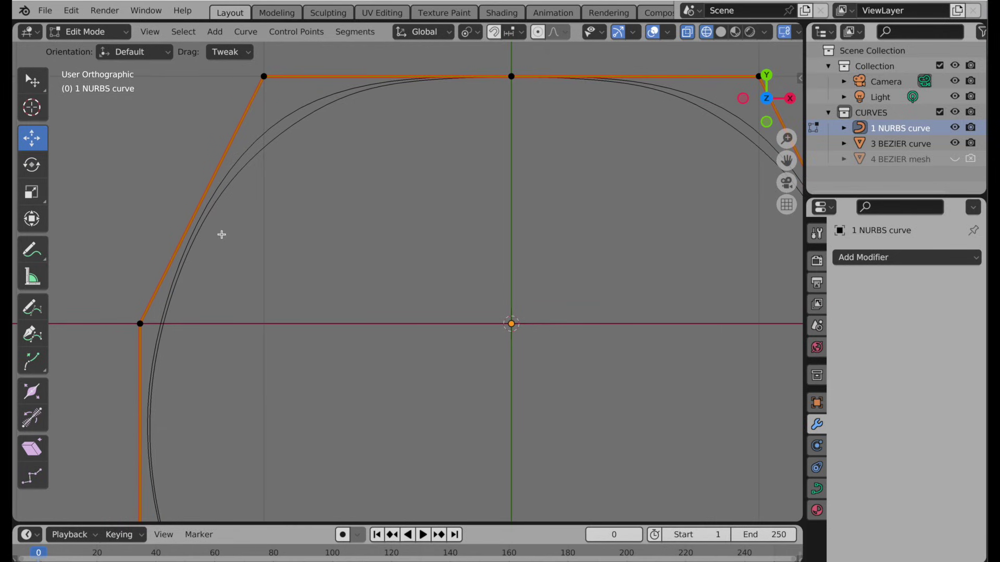